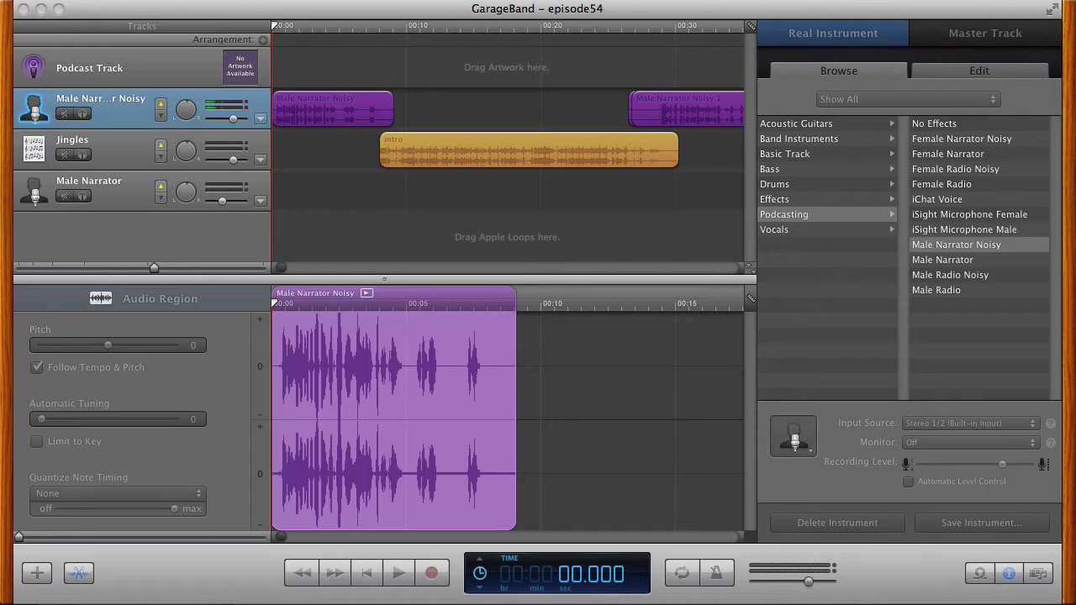
Step: Open Export Song to Disk, review the encoders keeping AAC, then cancel the export
left_click_drag(747, 281, 668, 263)
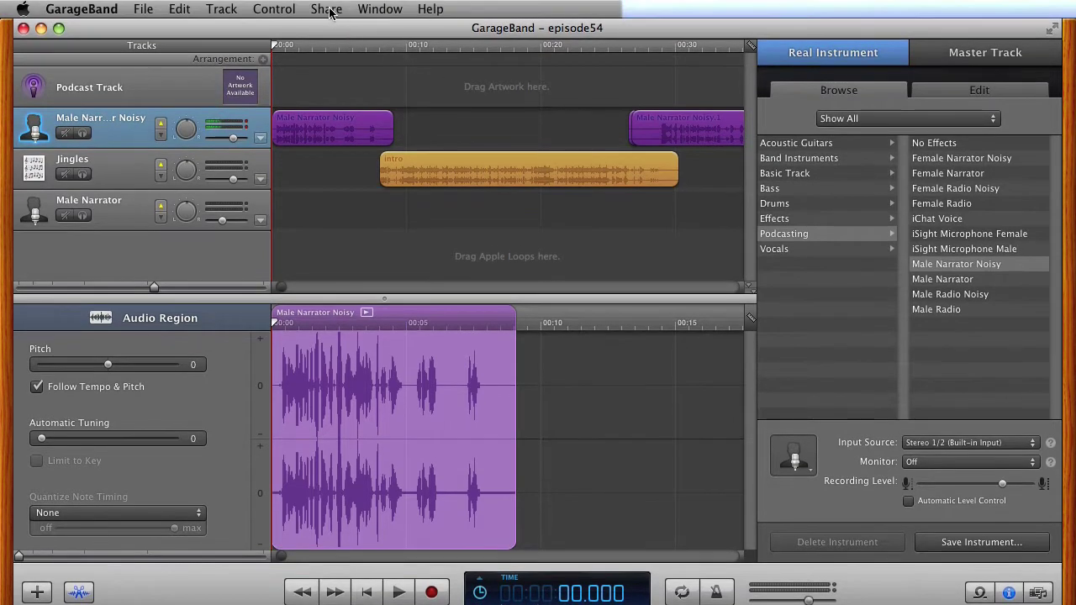
left_click(328, 10)
left_click(361, 102)
left_click(487, 91)
left_click(546, 94)
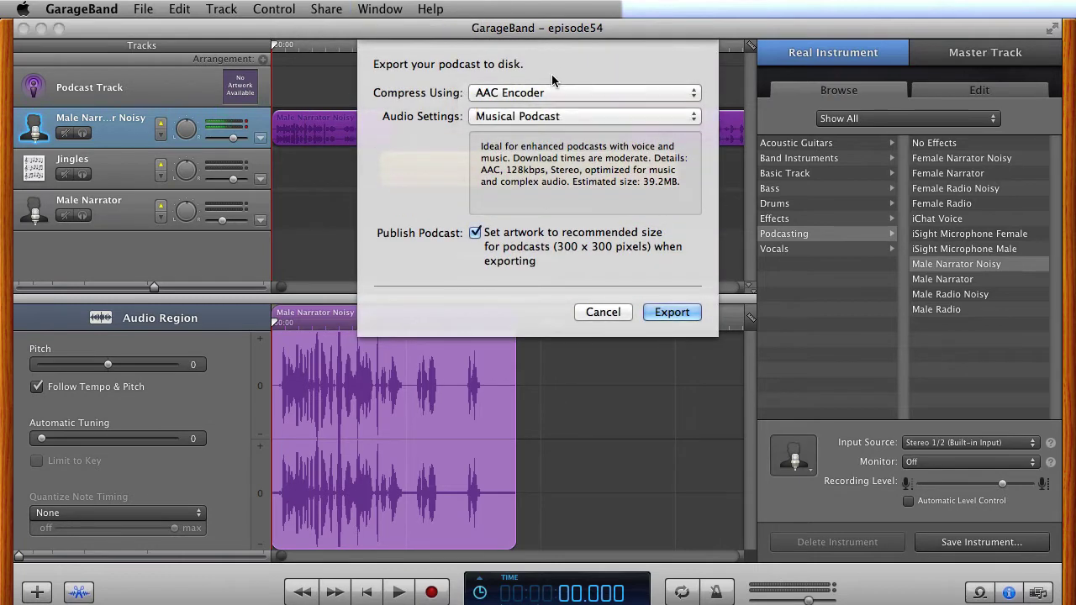
left_click(546, 93)
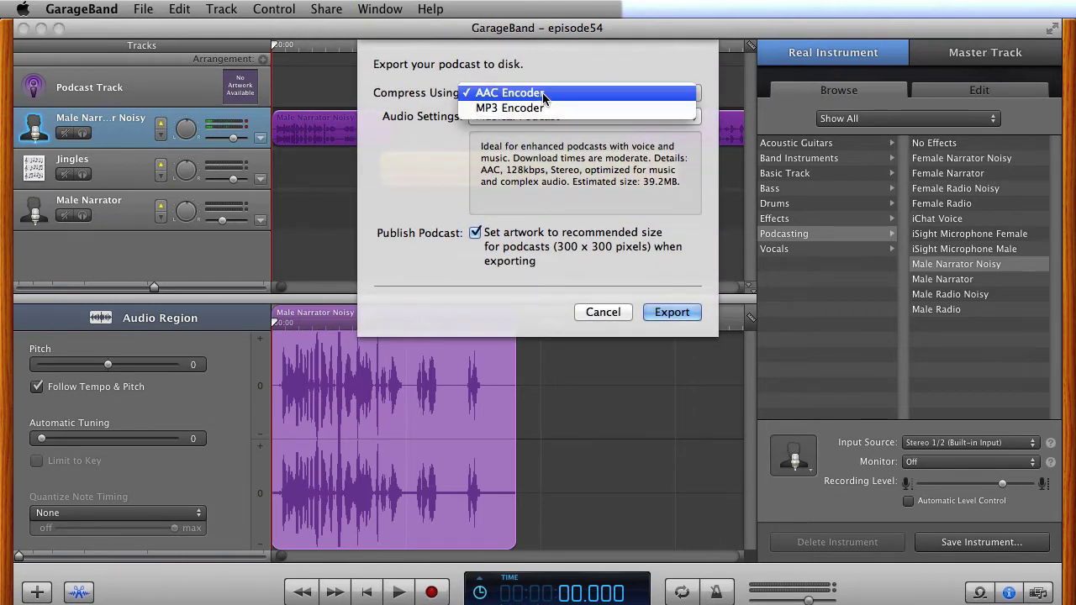
left_click(546, 92)
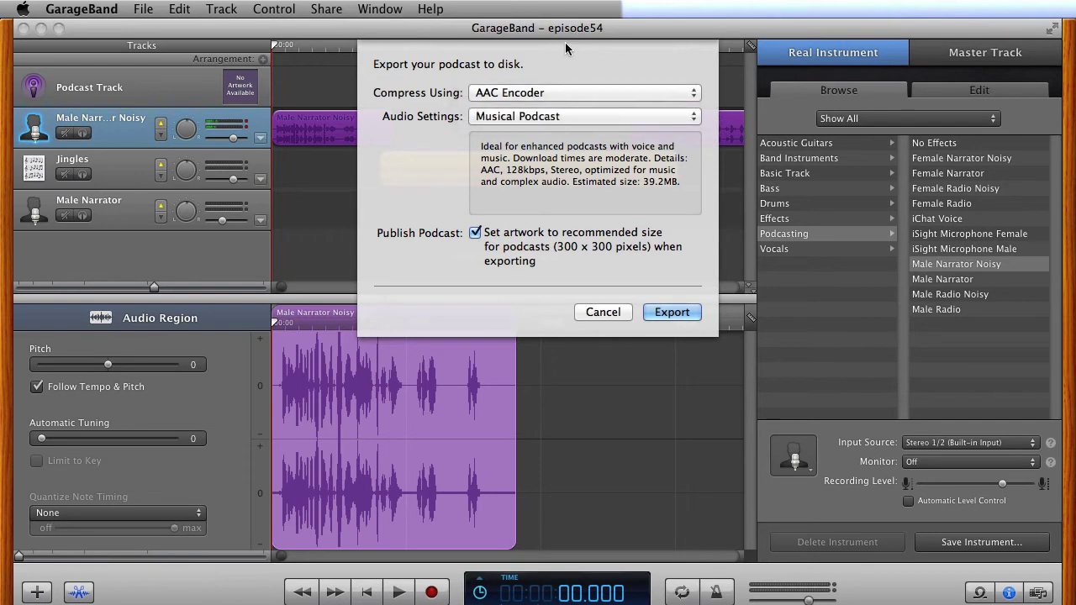
left_click(622, 313)
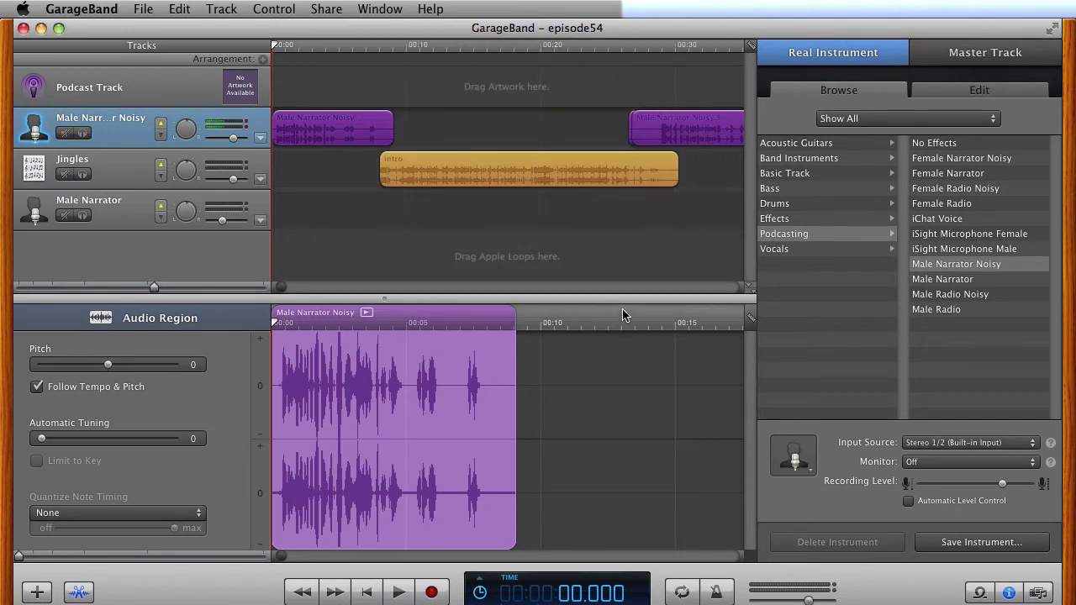
Step: Delete the Podcast Track so only the narrator and Jingles tracks remain
left_click(153, 86)
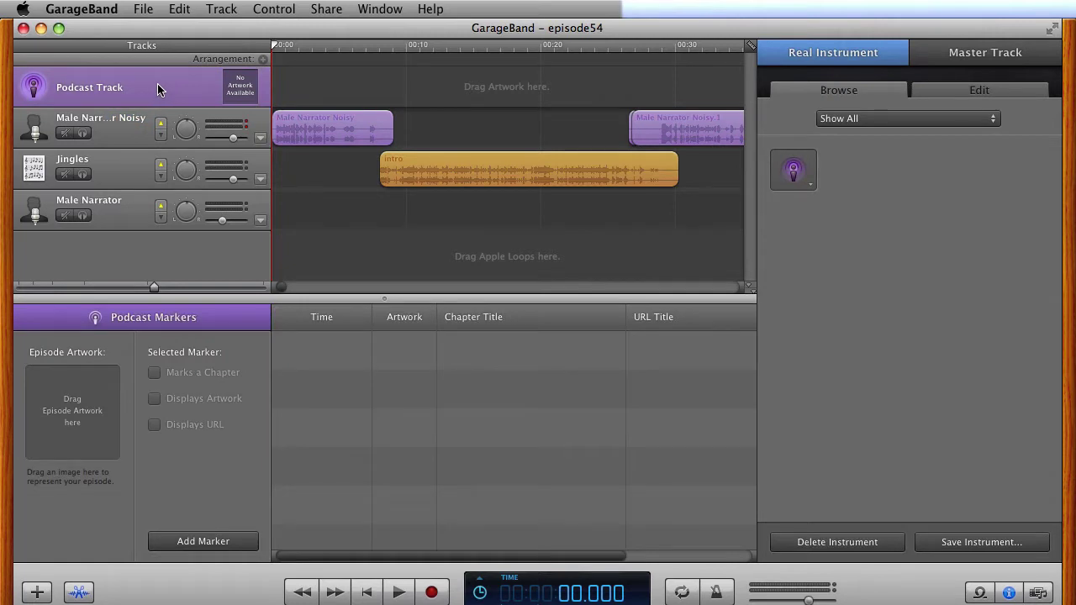
left_click(221, 9)
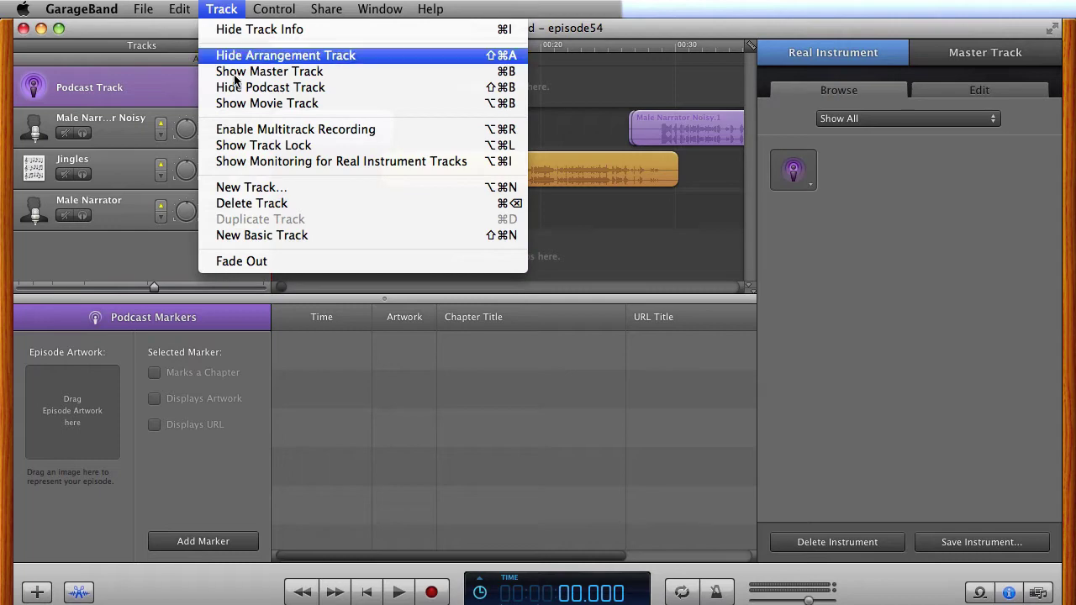
left_click(242, 203)
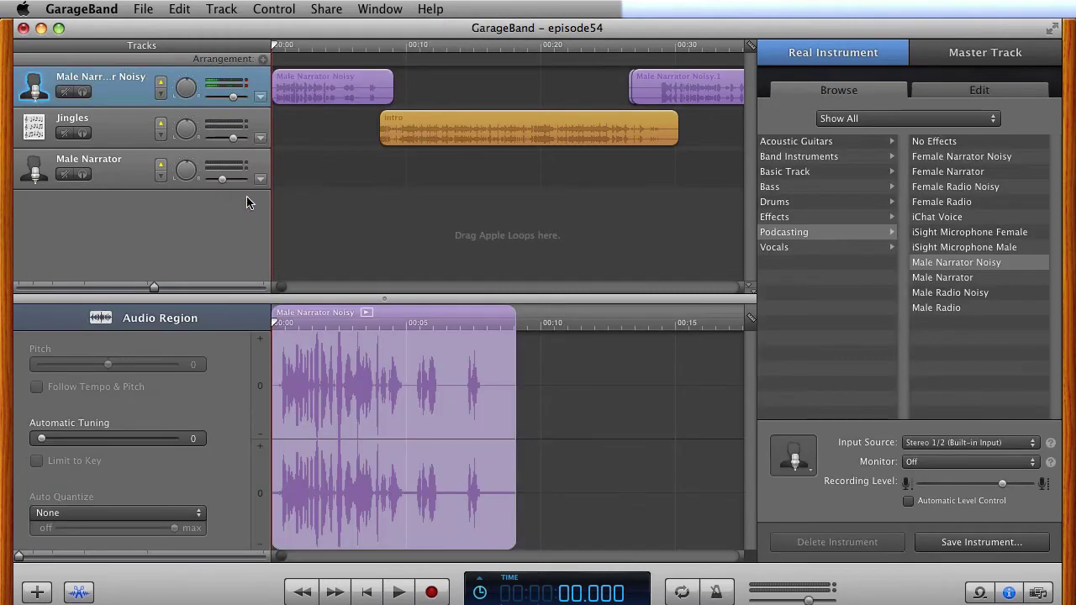
Step: Export the song to disk with Compress unchecked for uncompressed CD-quality audio
left_click(326, 9)
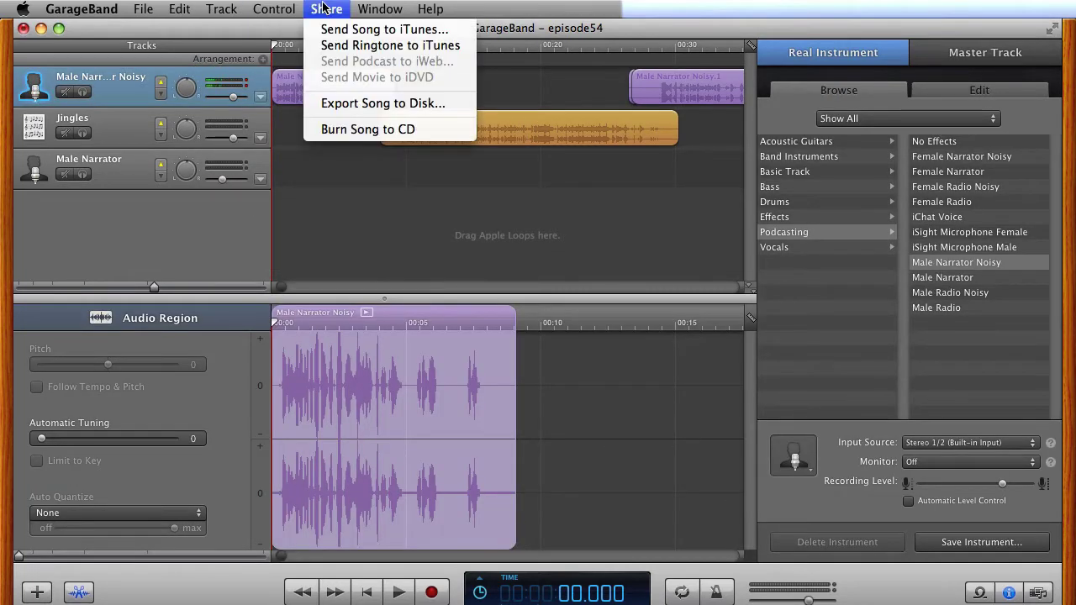
left_click(344, 105)
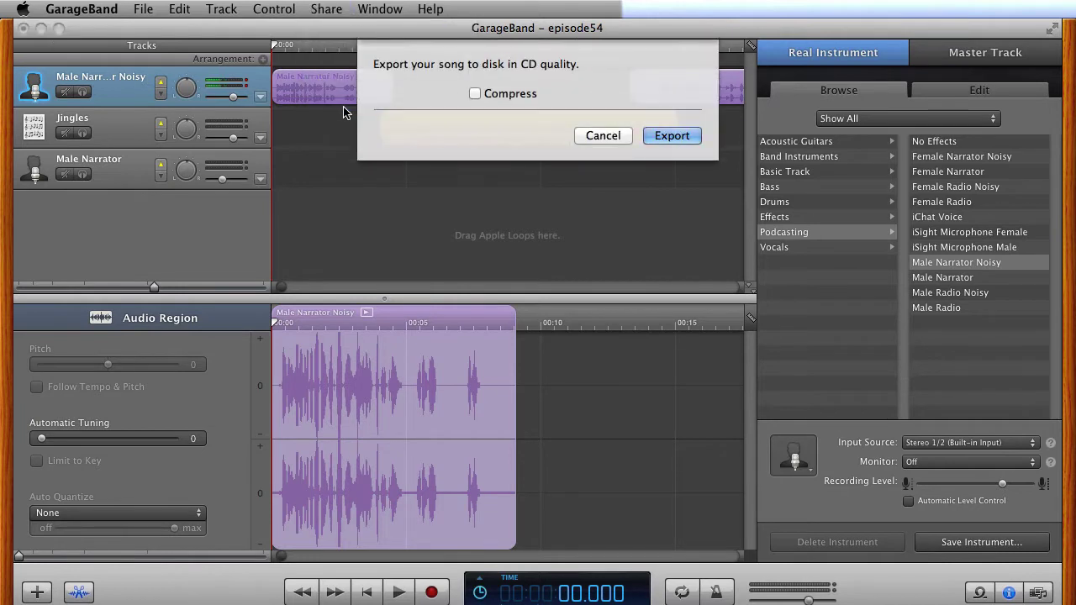
left_click(474, 94)
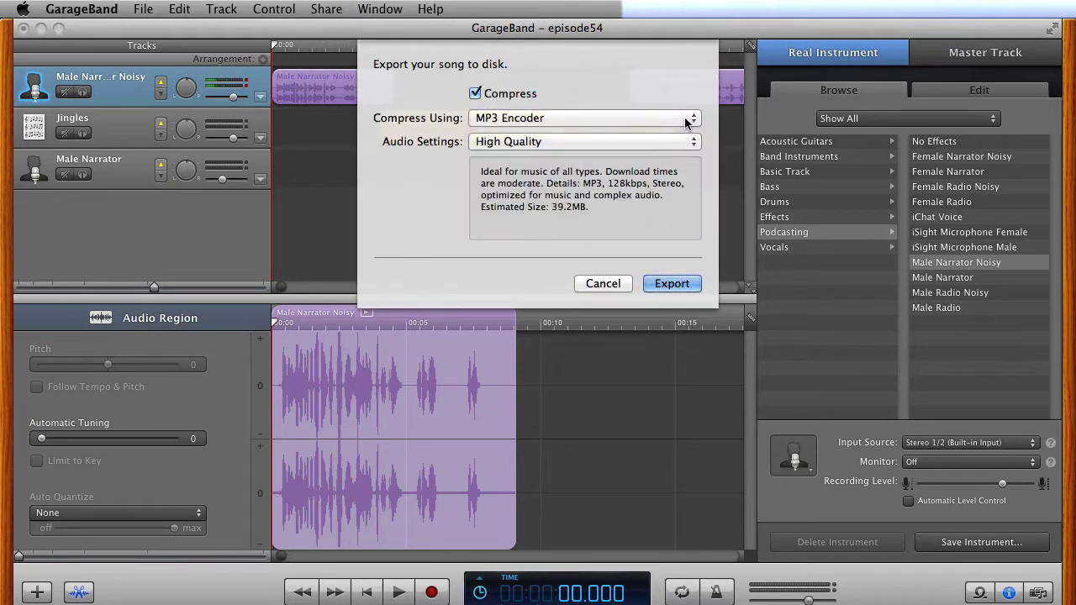
left_click(685, 120)
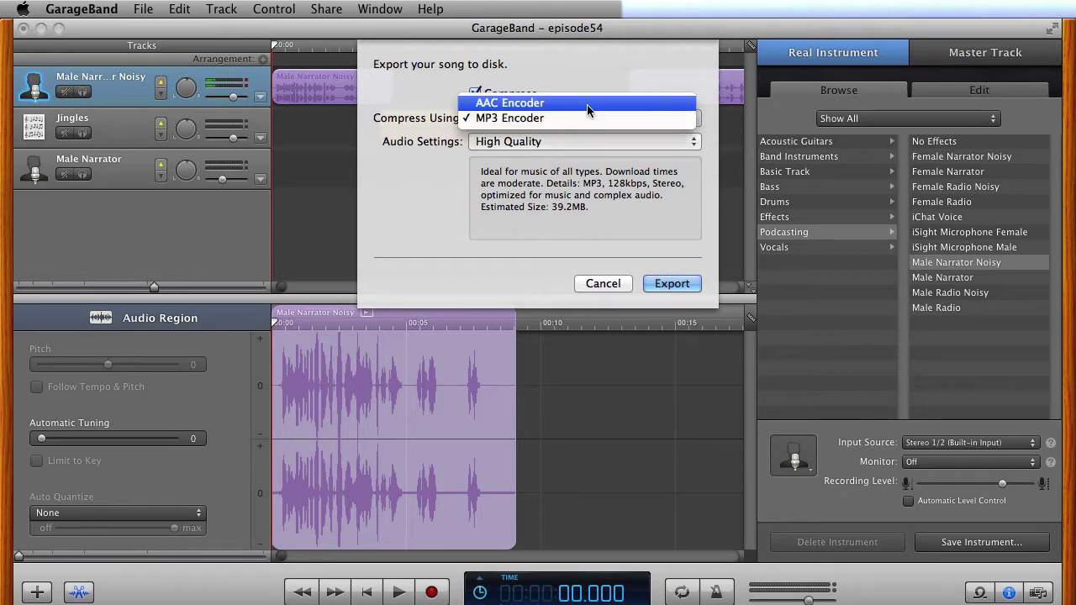
left_click(587, 78)
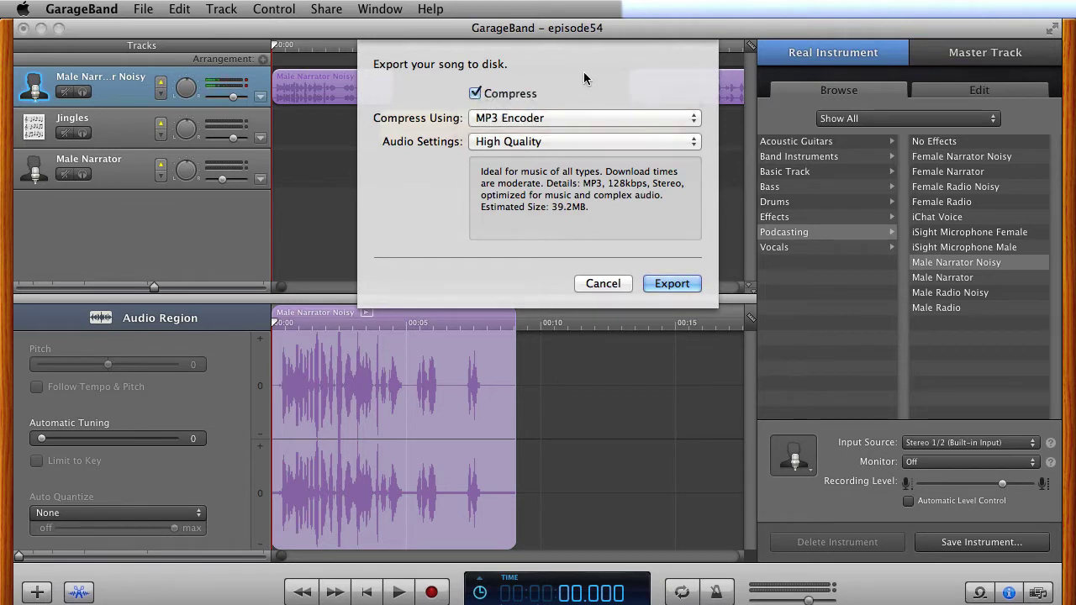
left_click(474, 94)
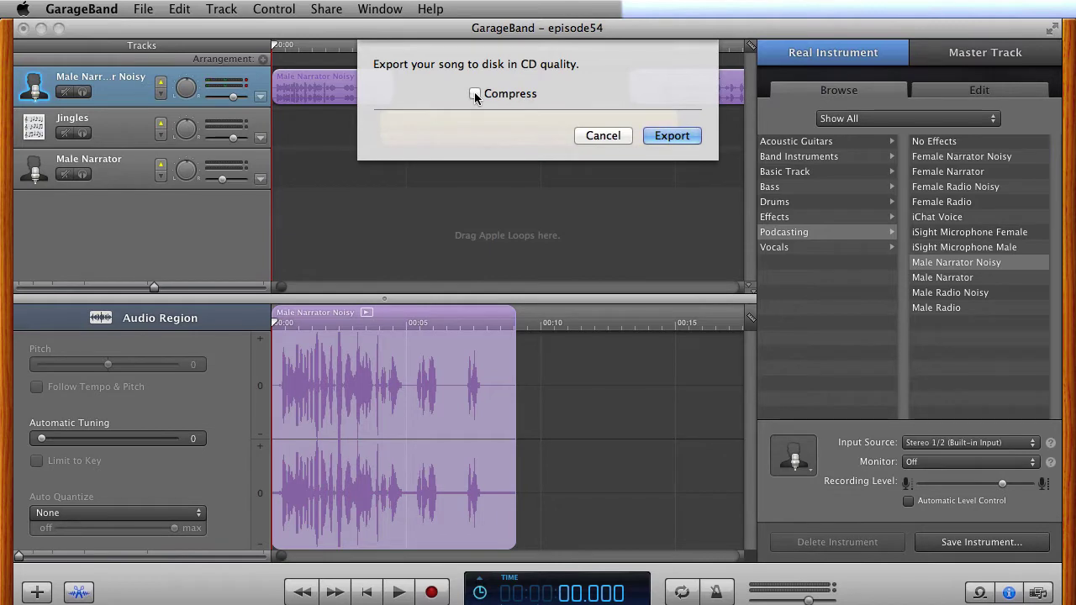
left_click(676, 137)
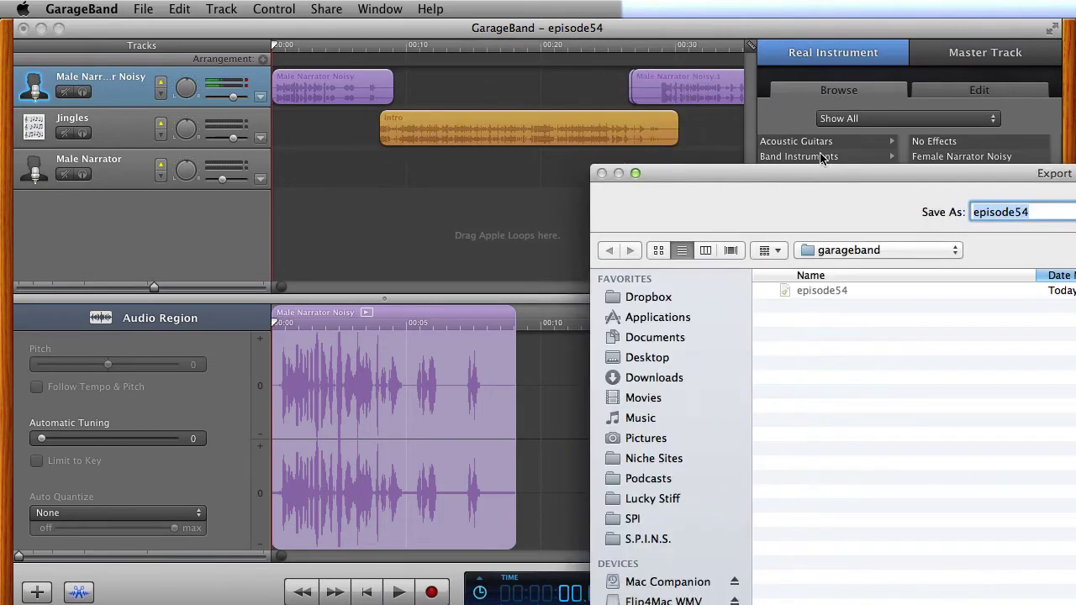
Step: Save the episode54 mixdown into a new 'itunes' folder inside the Episode 54 folder
left_click_drag(824, 160, 419, 63)
left_click(445, 147)
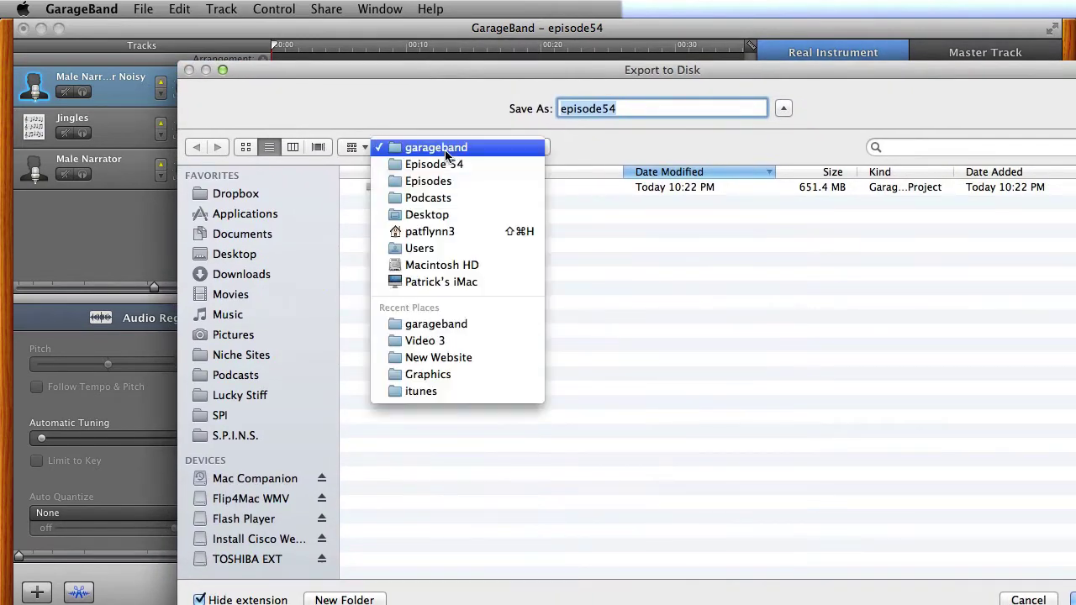
left_click(445, 164)
left_click(345, 599)
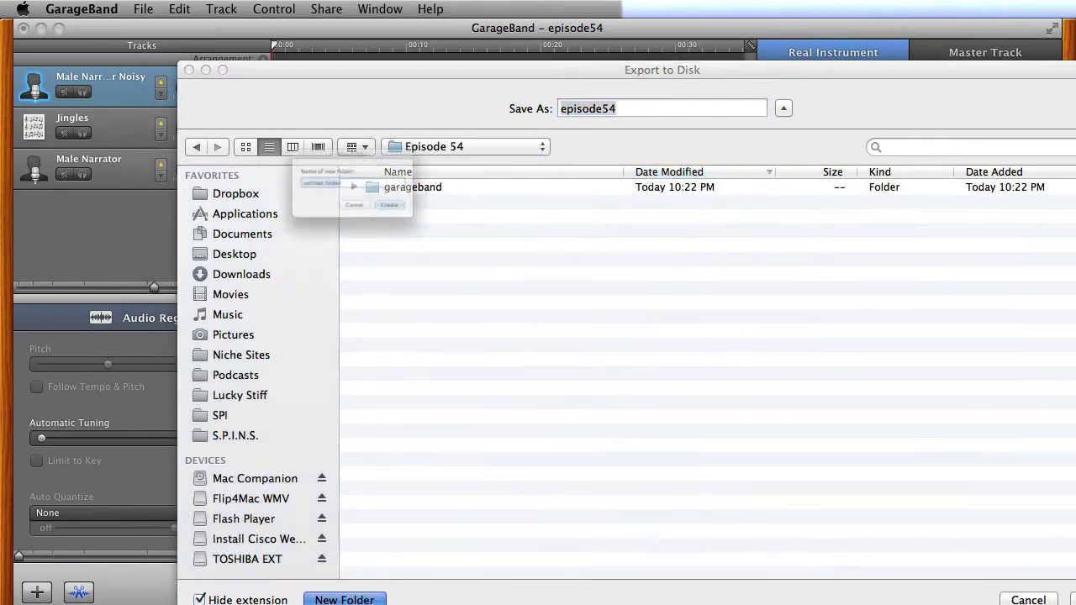
type("itunes")
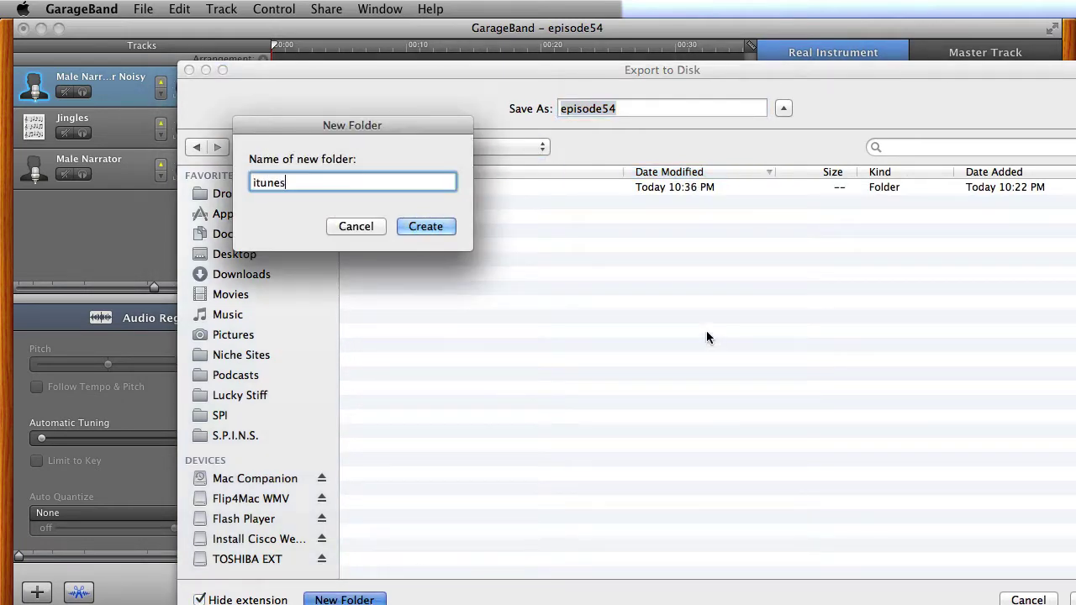
left_click(426, 226)
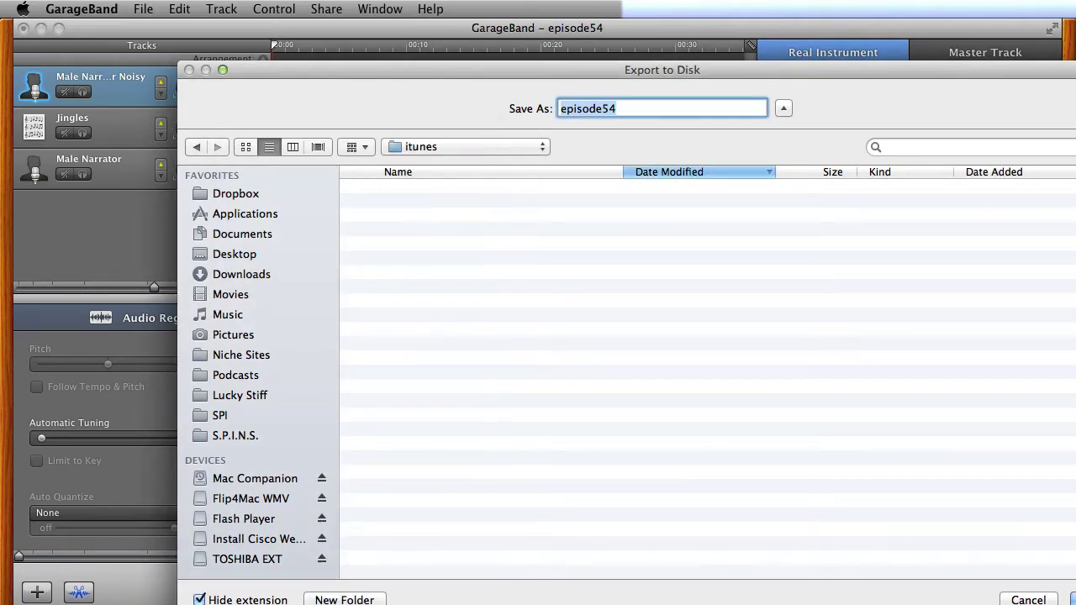
key("Return")
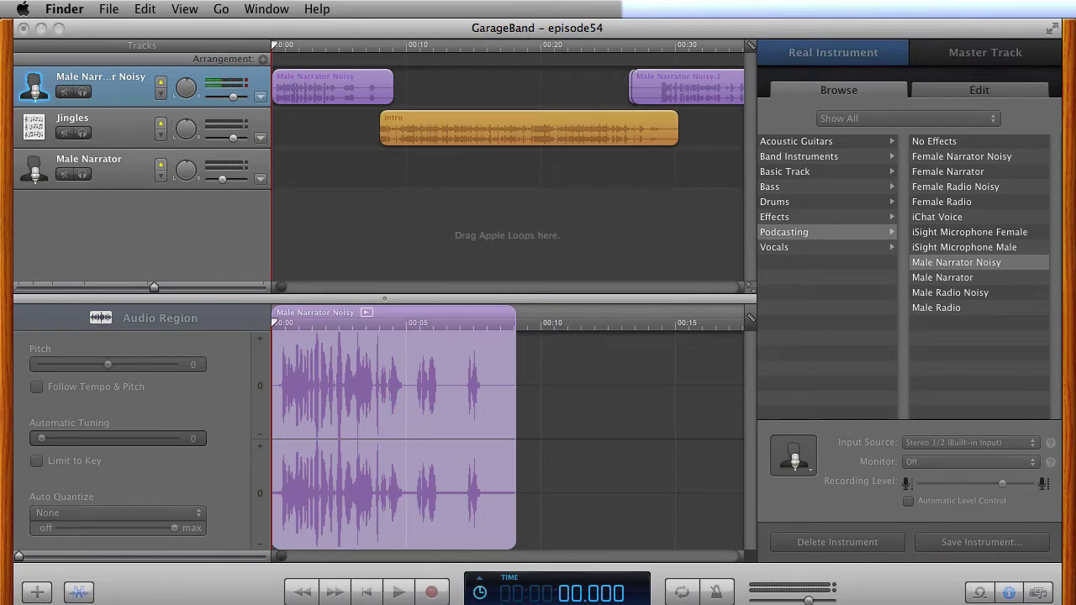
left_click_drag(492, 446, 389, 113)
double_click(219, 181)
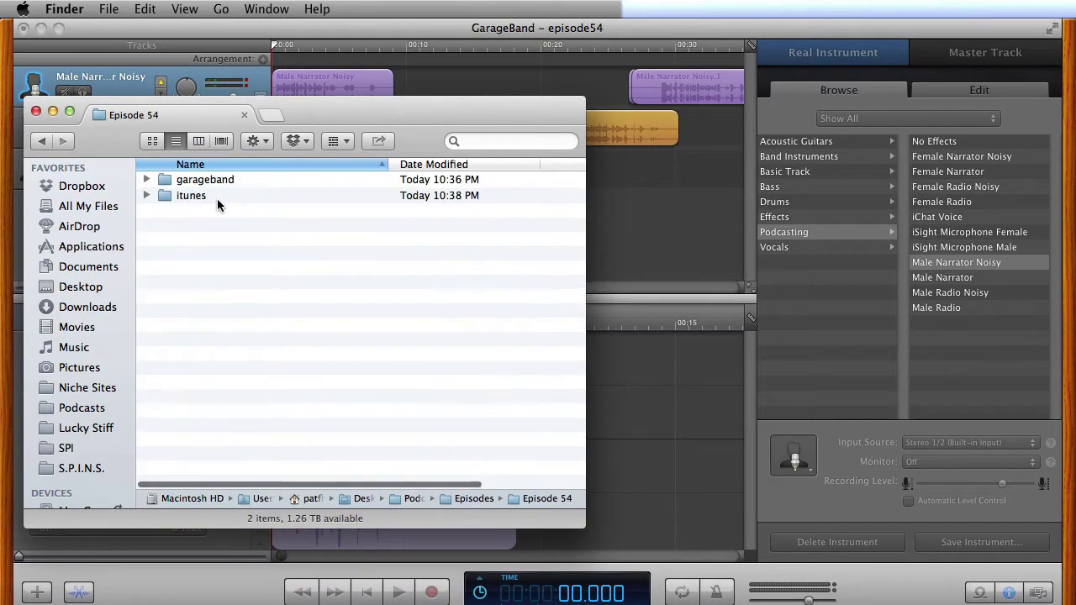
double_click(178, 195)
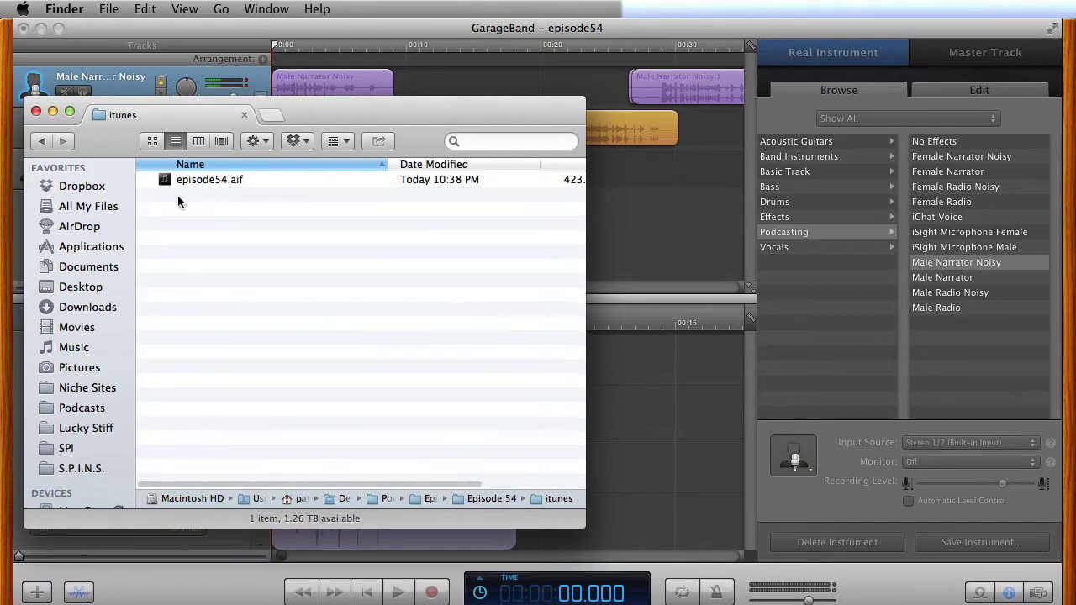
left_click(230, 179)
right_click(230, 179)
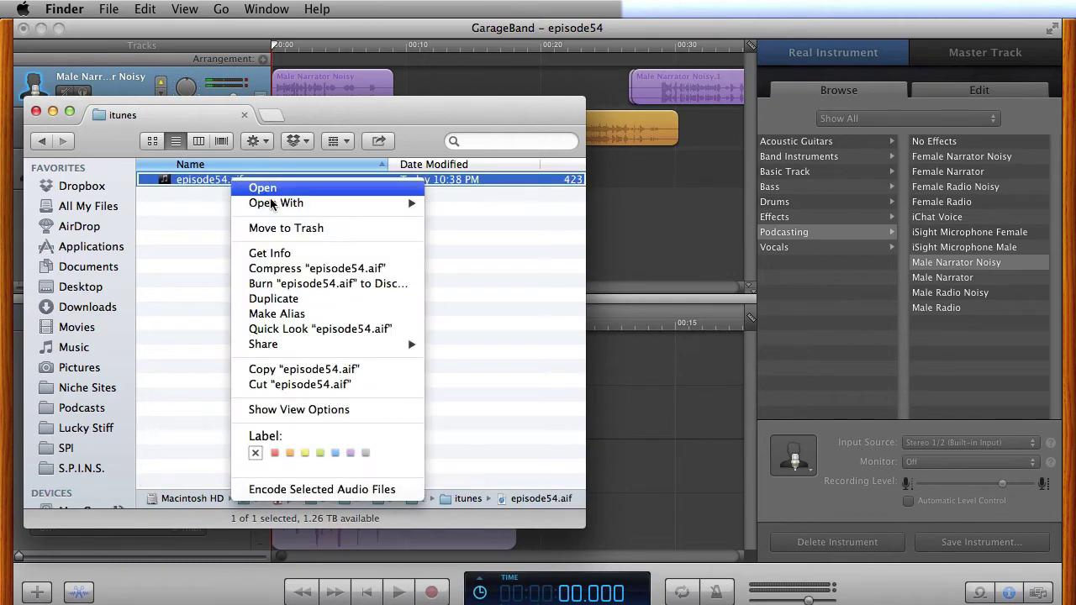
left_click(284, 253)
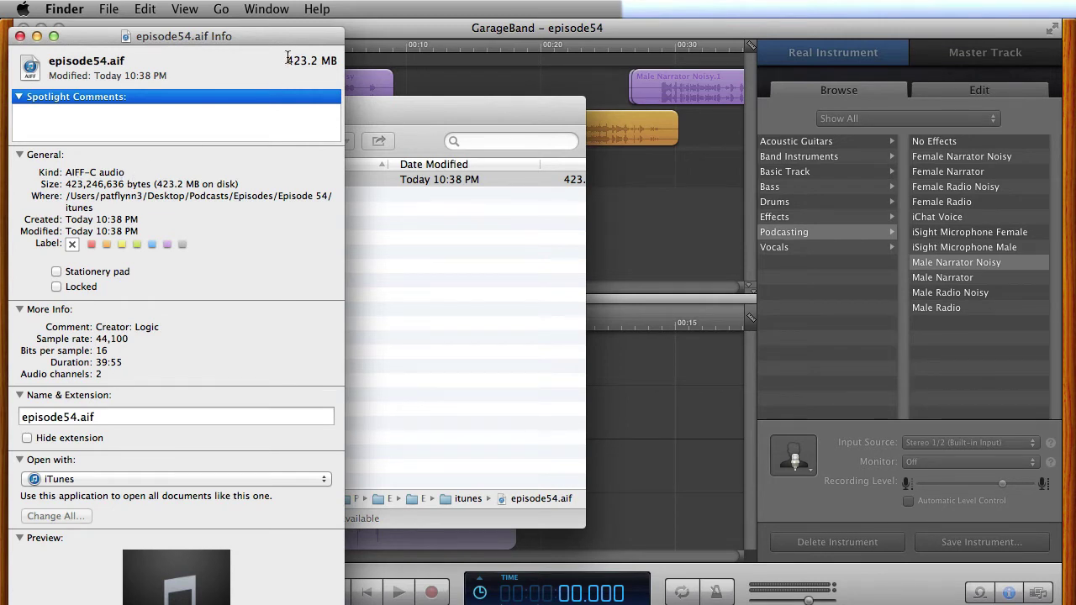
left_click(21, 37)
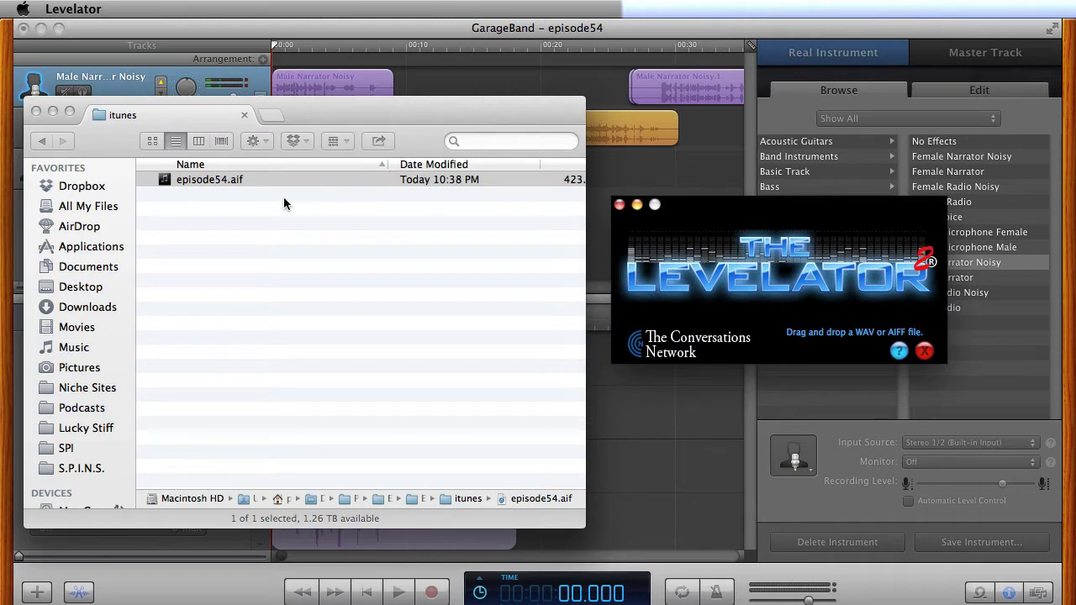
Step: Level episode54.aif in The Levelator and select the resulting episode54.output.aif
left_click(192, 181)
left_click(193, 179)
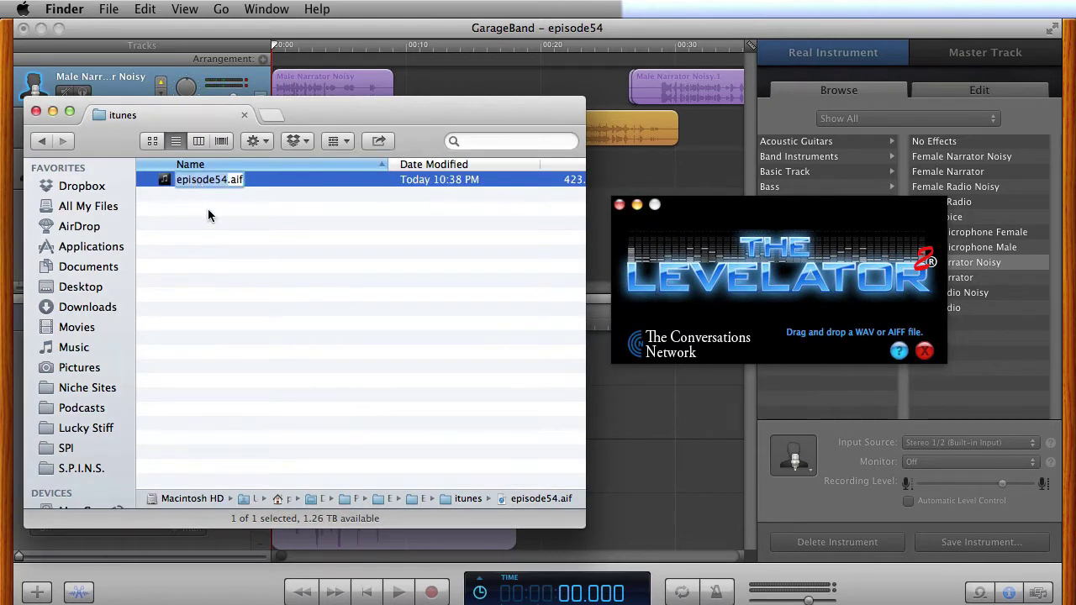
left_click(208, 216)
left_click_drag(187, 179, 768, 267)
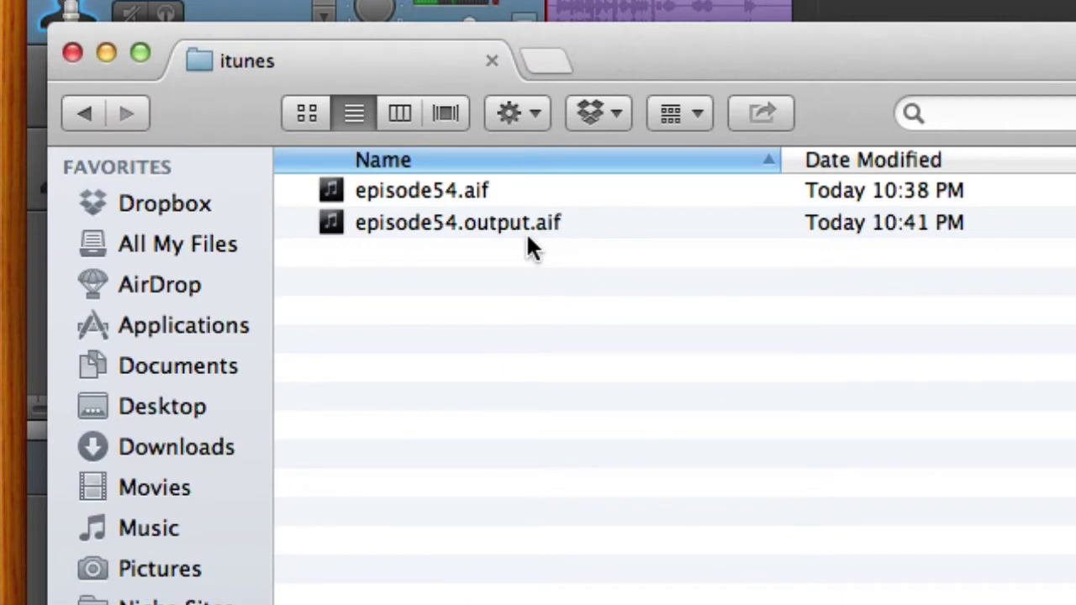
left_click(534, 225)
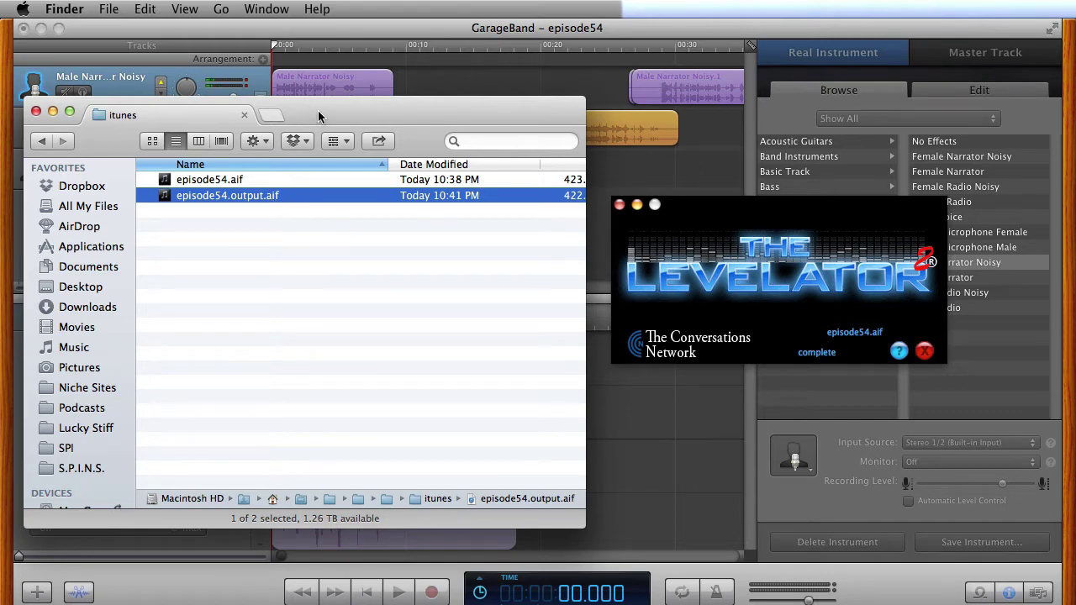
Step: Drag episode54.output.aif from Finder into the iTunes SPI Podcast playlist, making 31 songs
key("cmd+w")
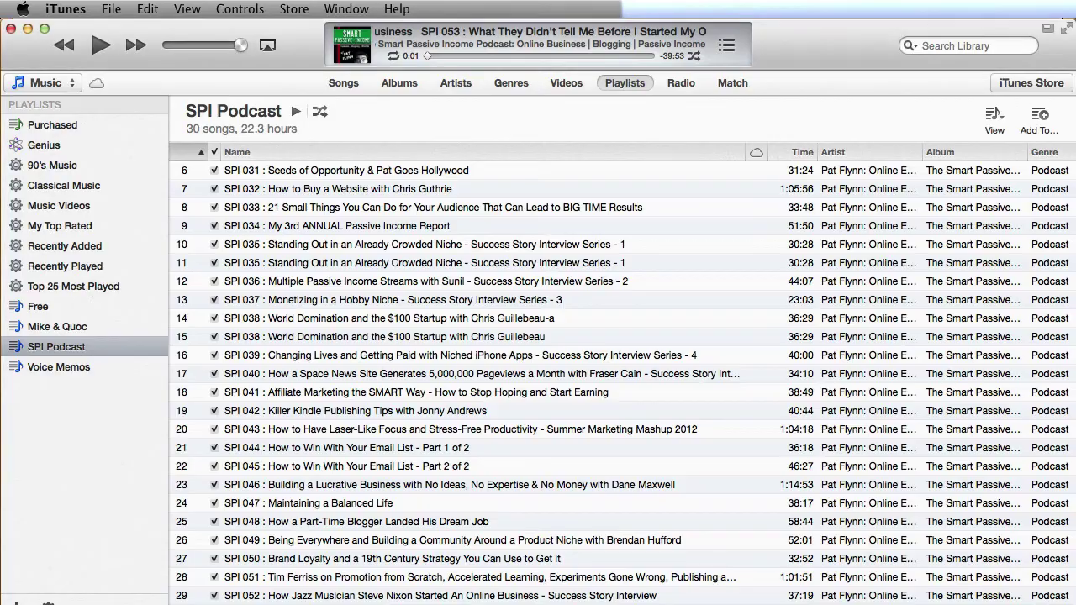
key("super+Tab")
scroll(449, 309, "down", 2)
scroll(450, 310, "up", 2)
scroll(599, 497, "down", 1)
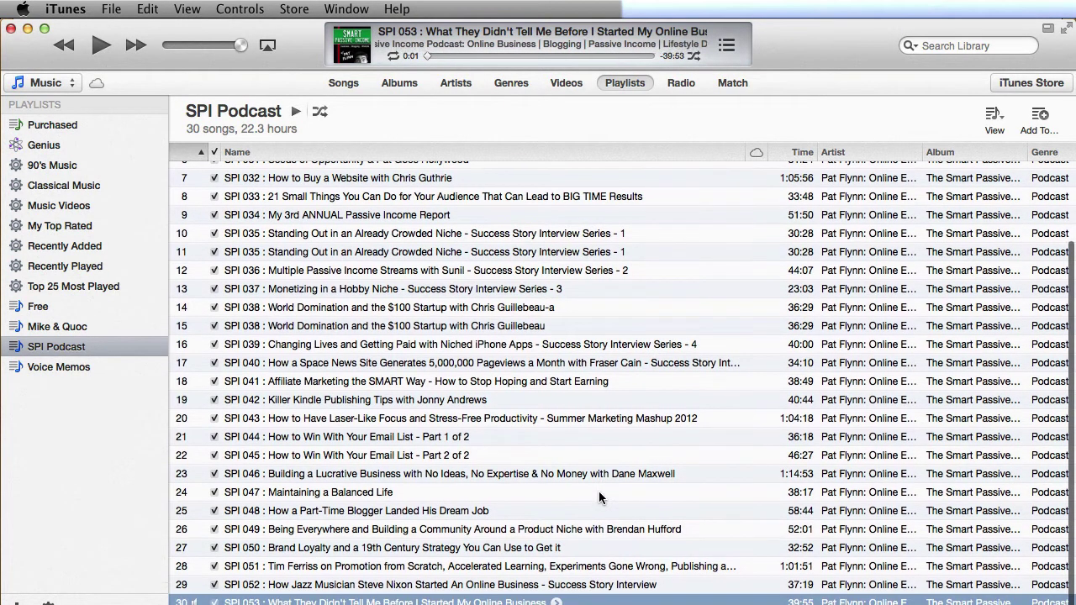
scroll(599, 498, "up", 1)
key("super+Tab")
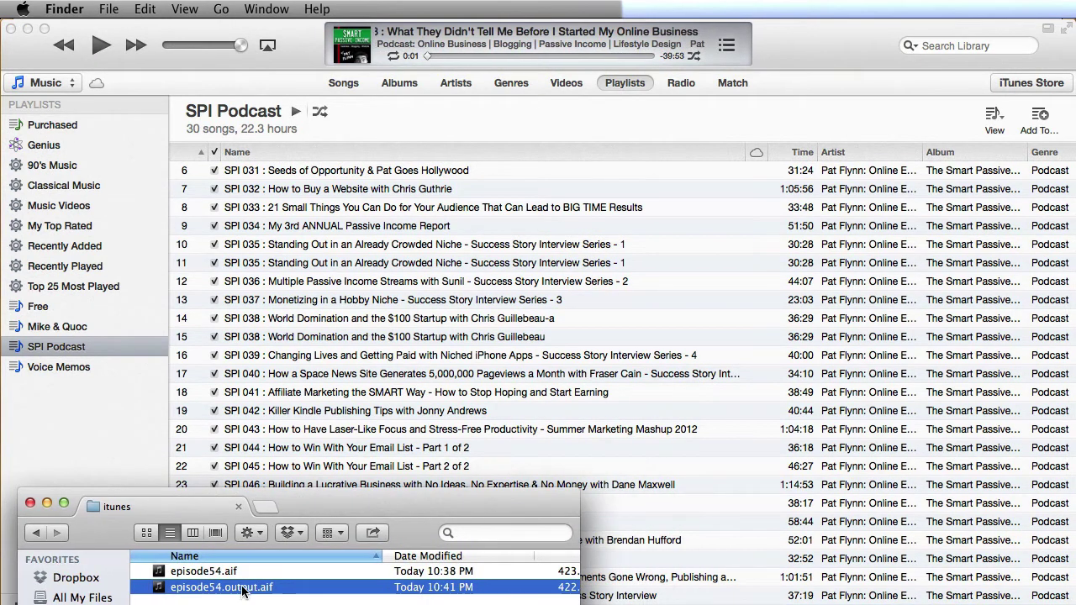
left_click_drag(245, 588, 768, 514)
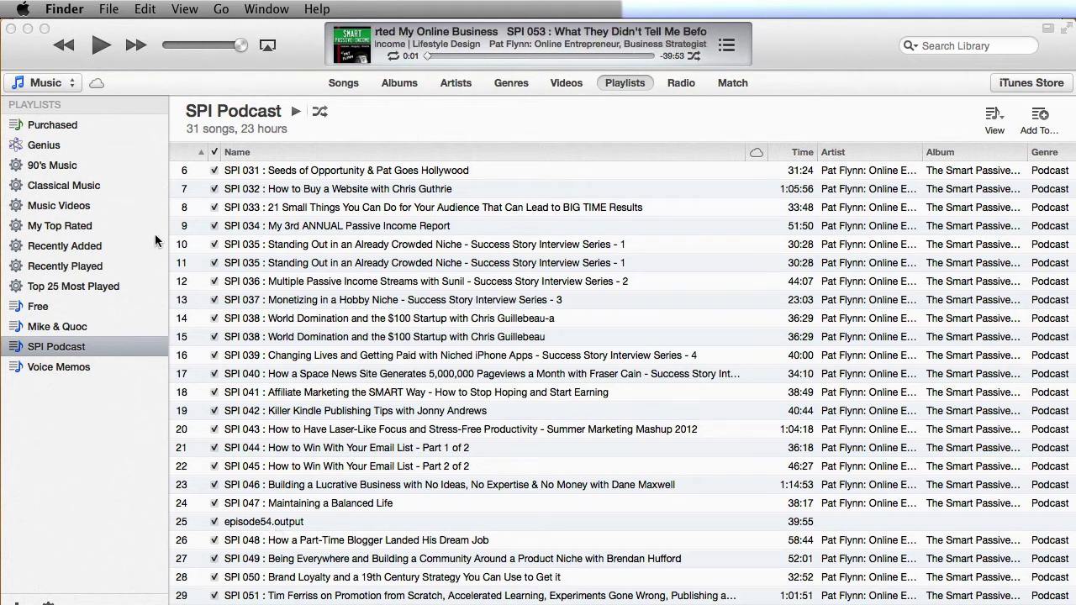
Step: Set iTunes import settings to MP3 Encoder at Good Quality (128 kbps)
left_click(302, 37)
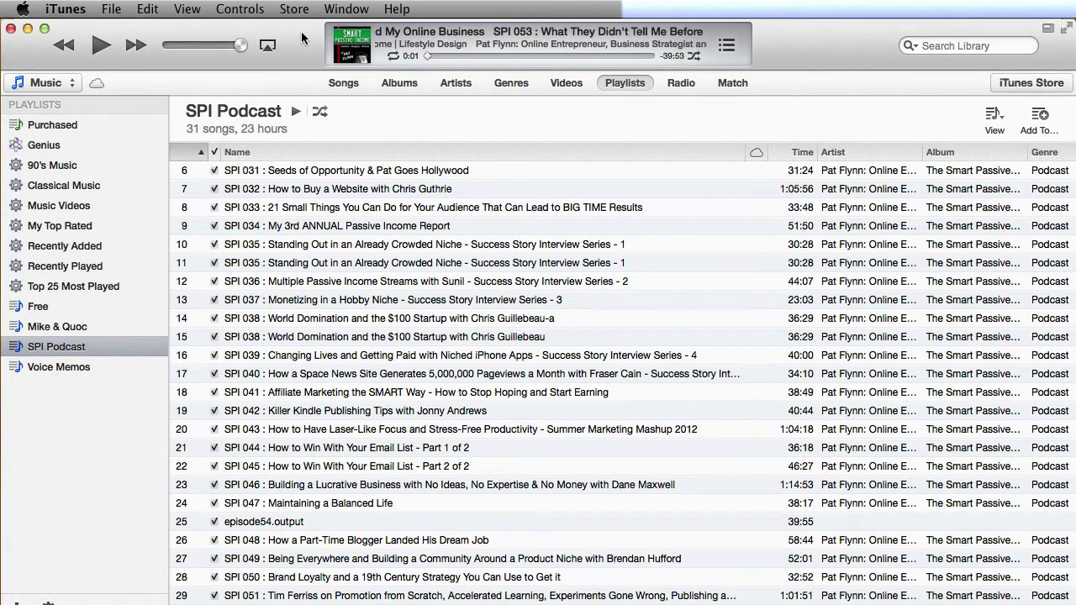
left_click(111, 10)
mouse_move(88, 12)
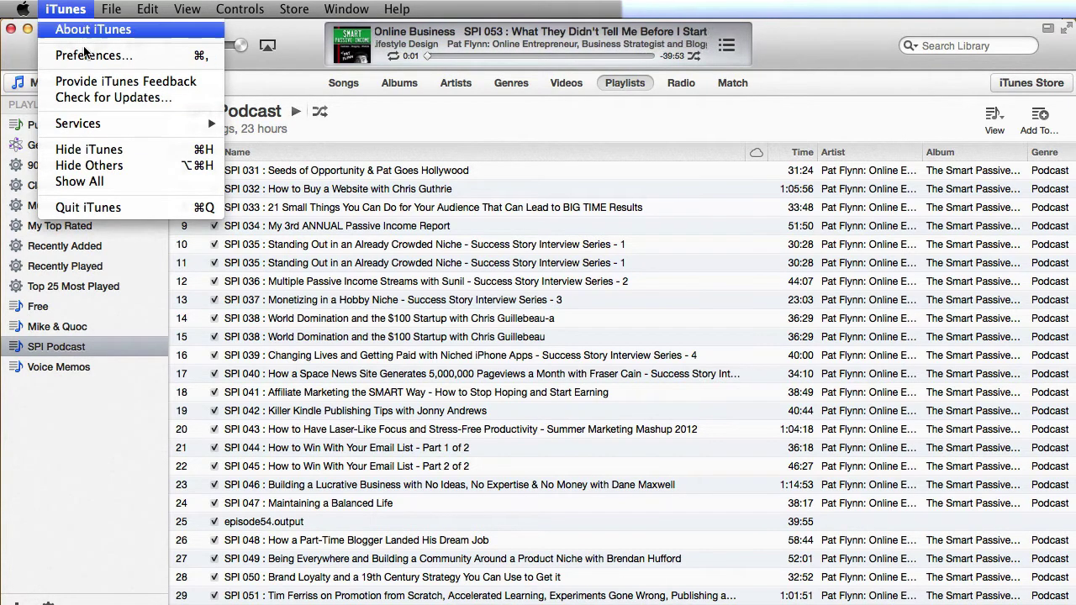
left_click(88, 55)
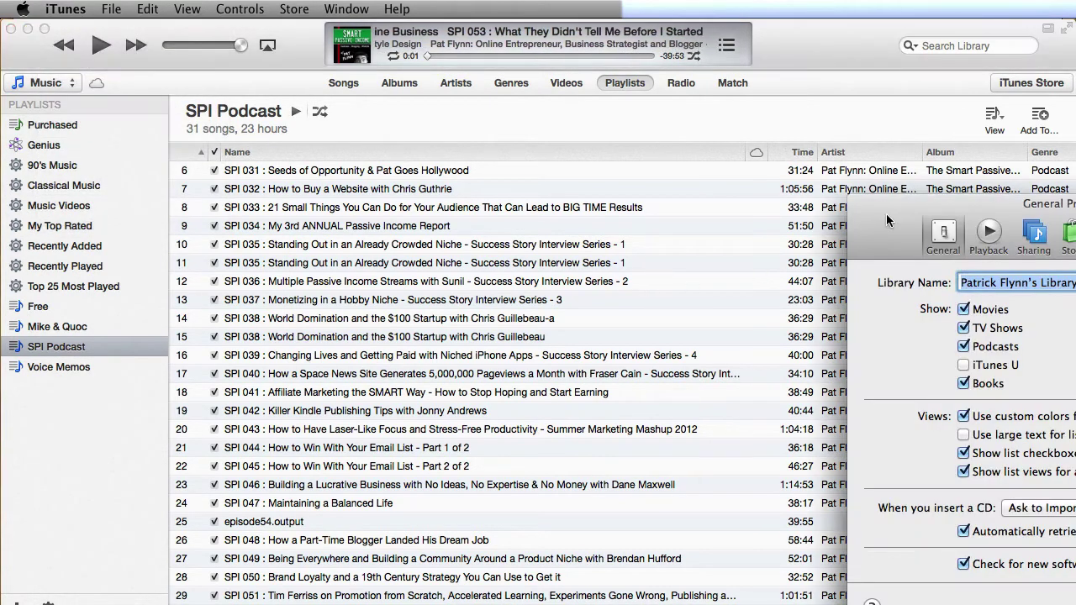
left_click_drag(892, 207, 363, 161)
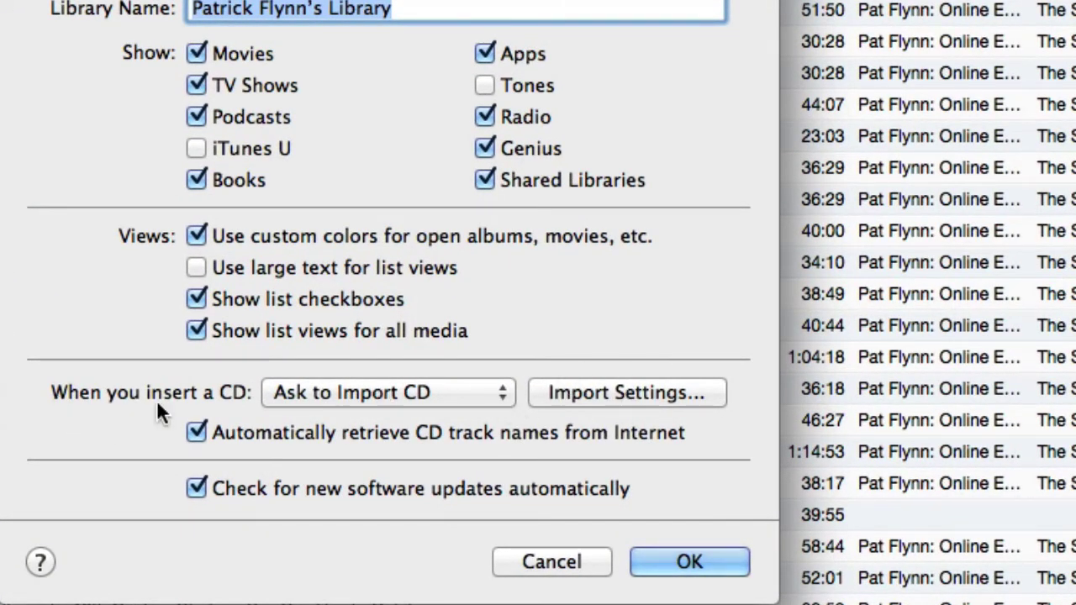
left_click(649, 395)
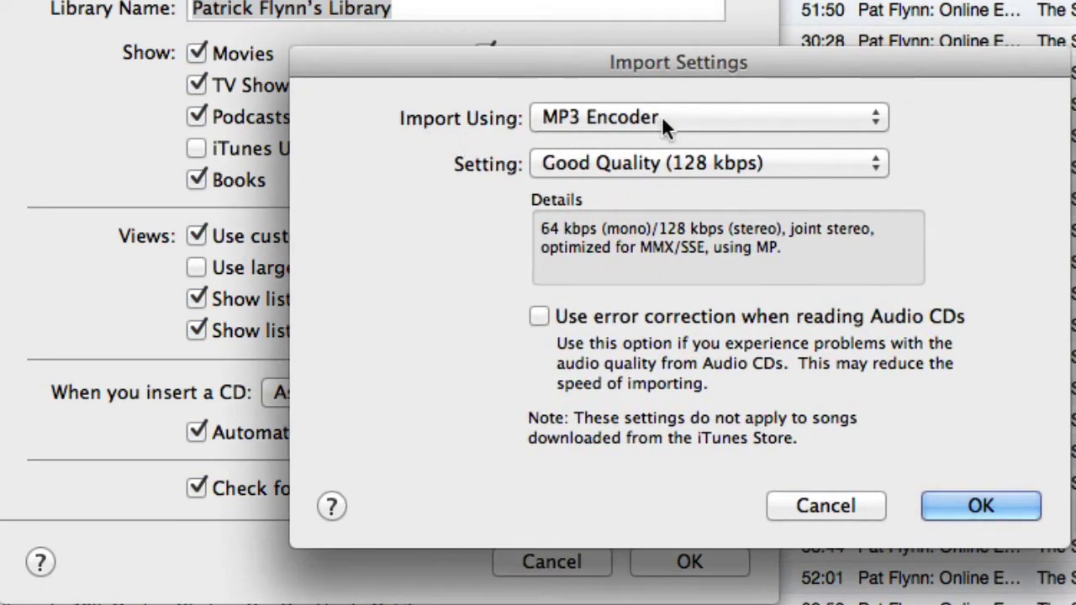
left_click(594, 123)
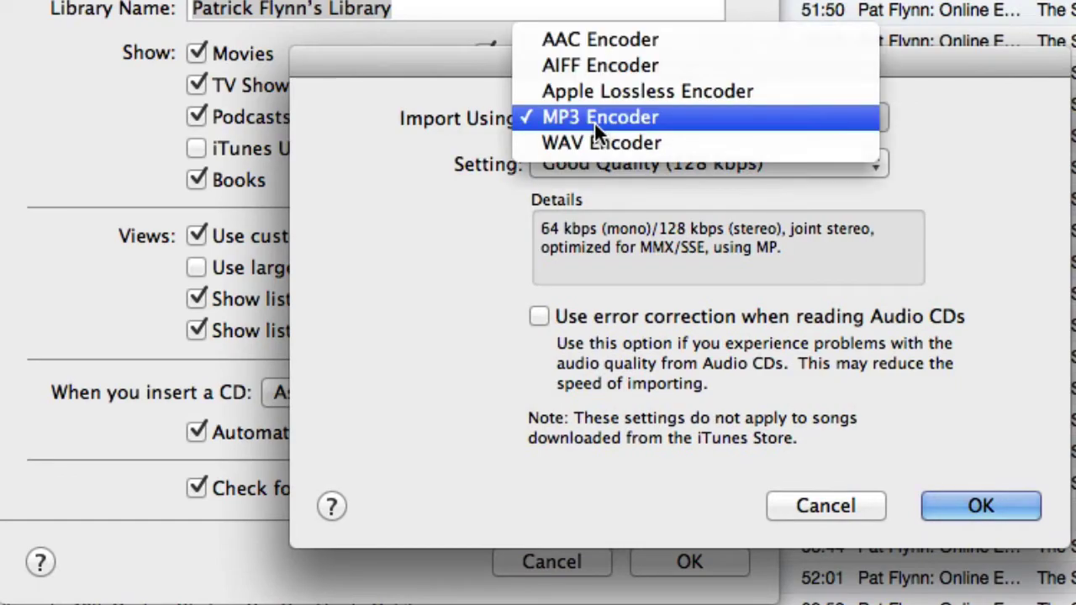
left_click(640, 117)
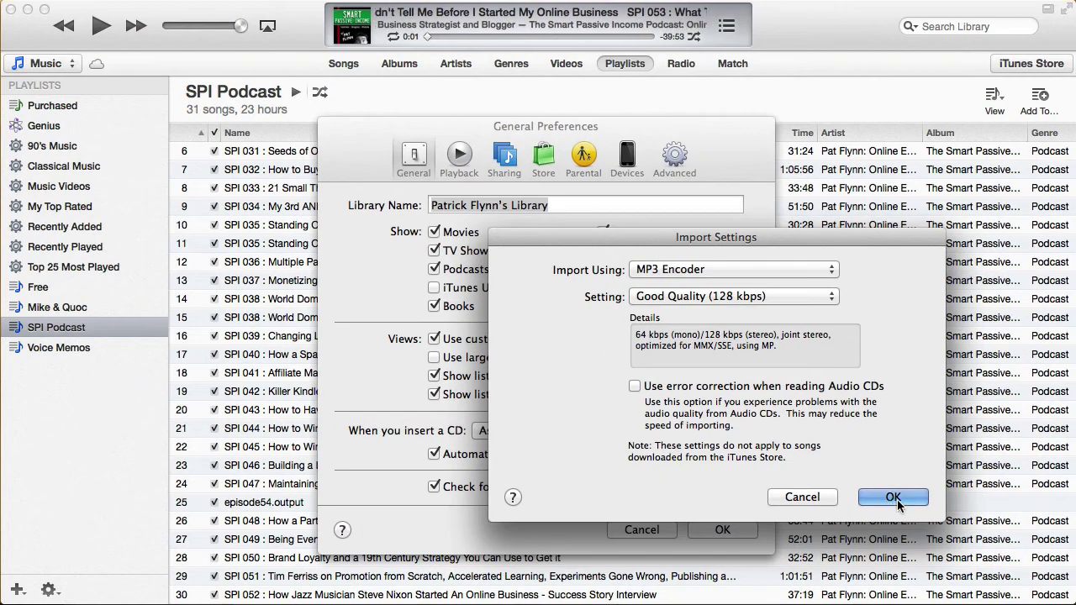
left_click(981, 505)
left_click(727, 530)
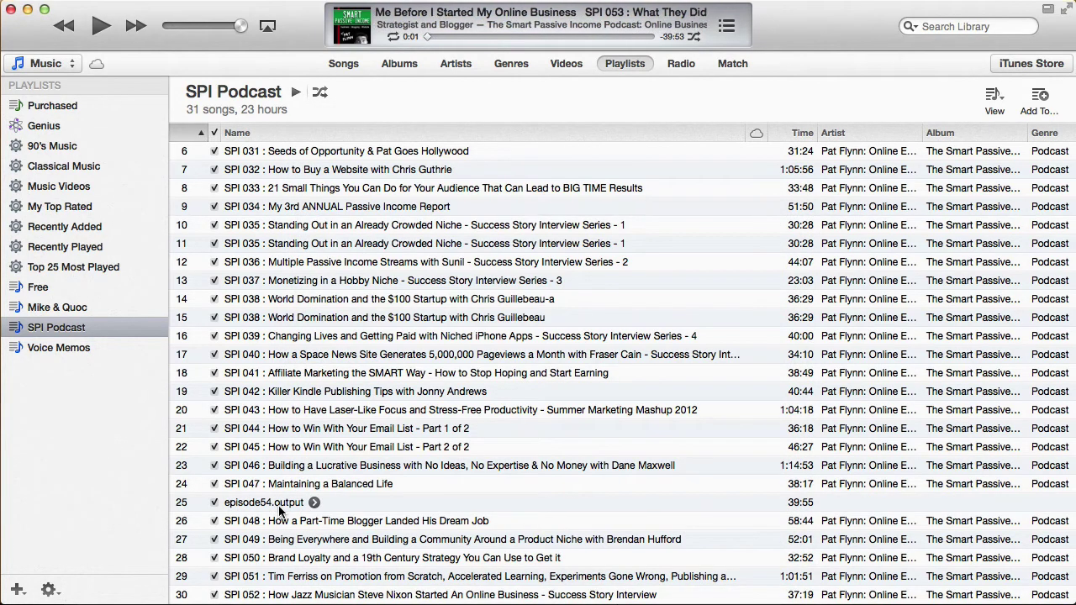
Step: Create an MP3 version of episode54.output and follow the Converting progress
scroll(271, 495, "down", 2)
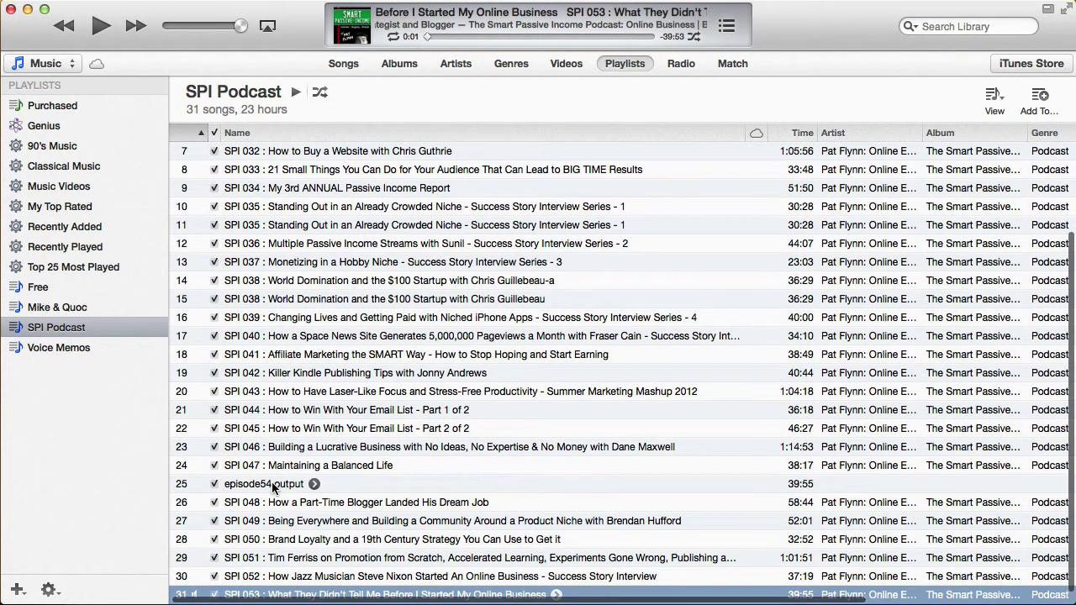
right_click(274, 487)
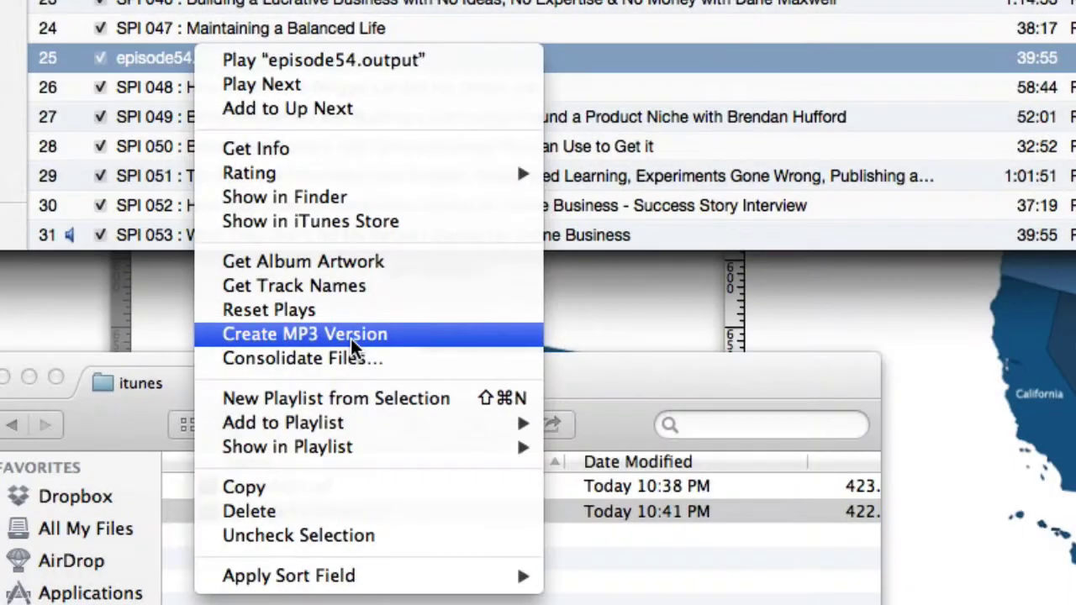
left_click(352, 338)
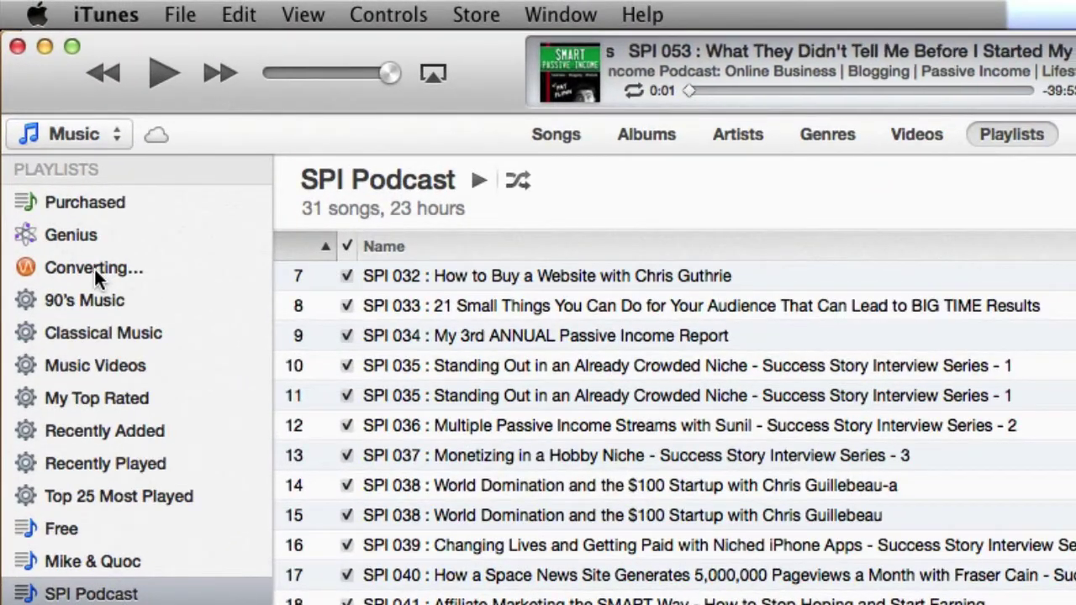
left_click(94, 269)
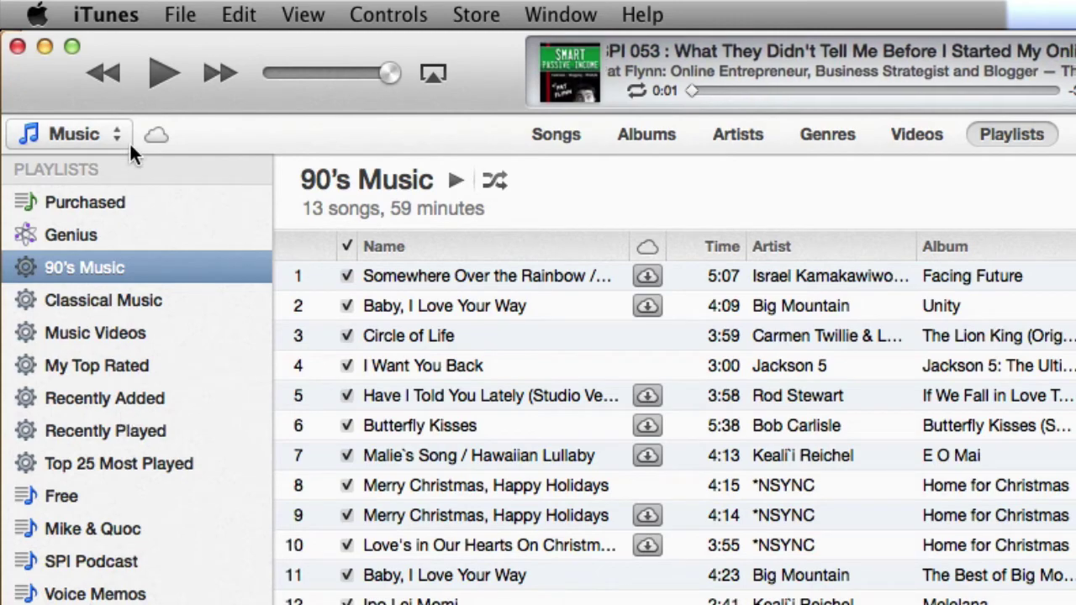
Step: Show all library songs and compare the 36.6 MB and 402.9 MB episode54.output entries
left_click(574, 136)
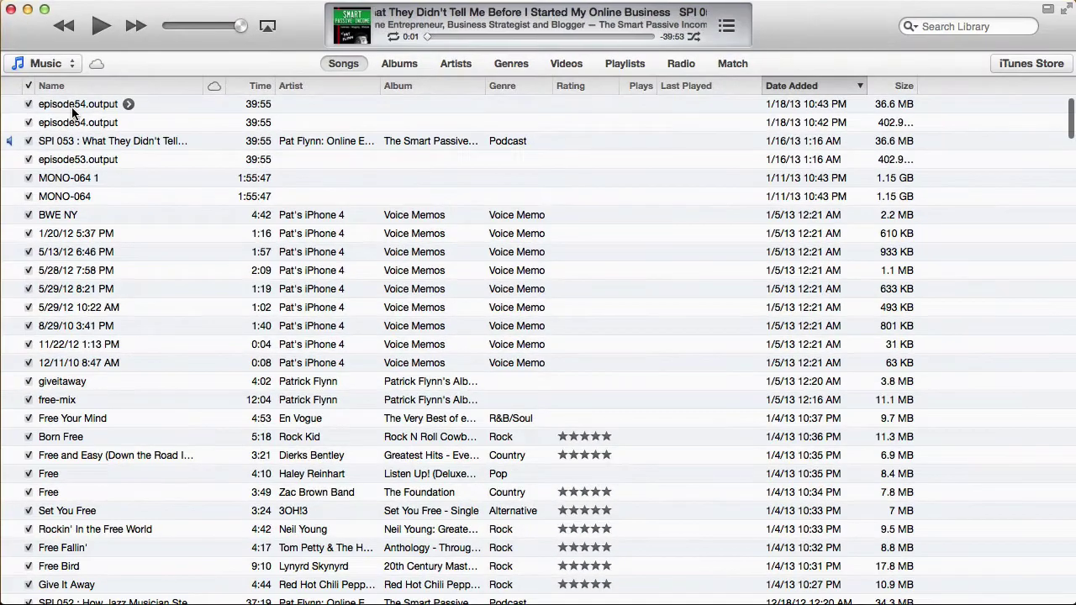
left_click(117, 207)
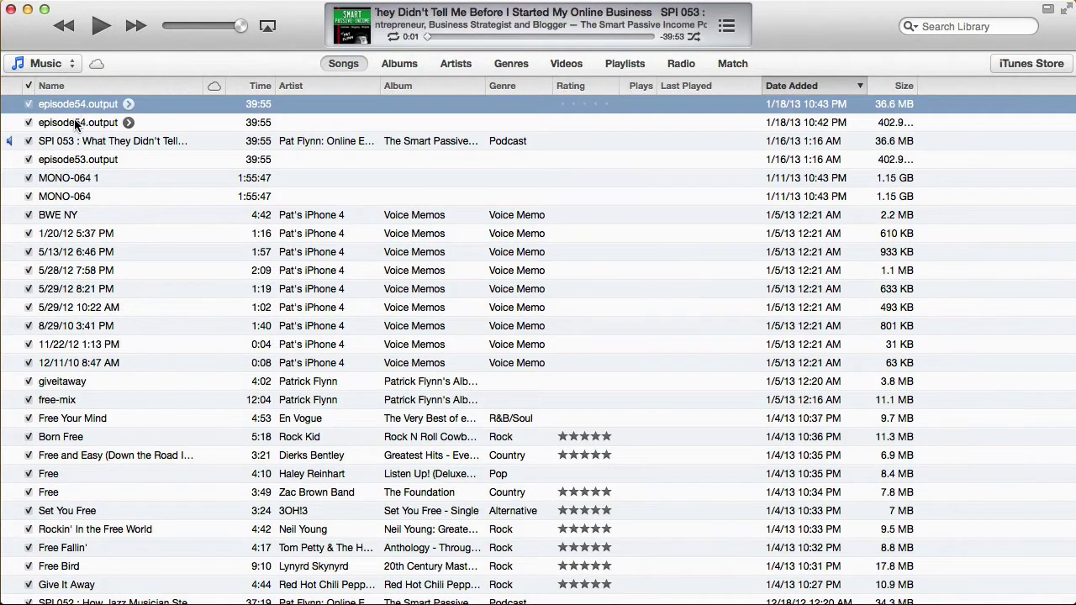
left_click(89, 124)
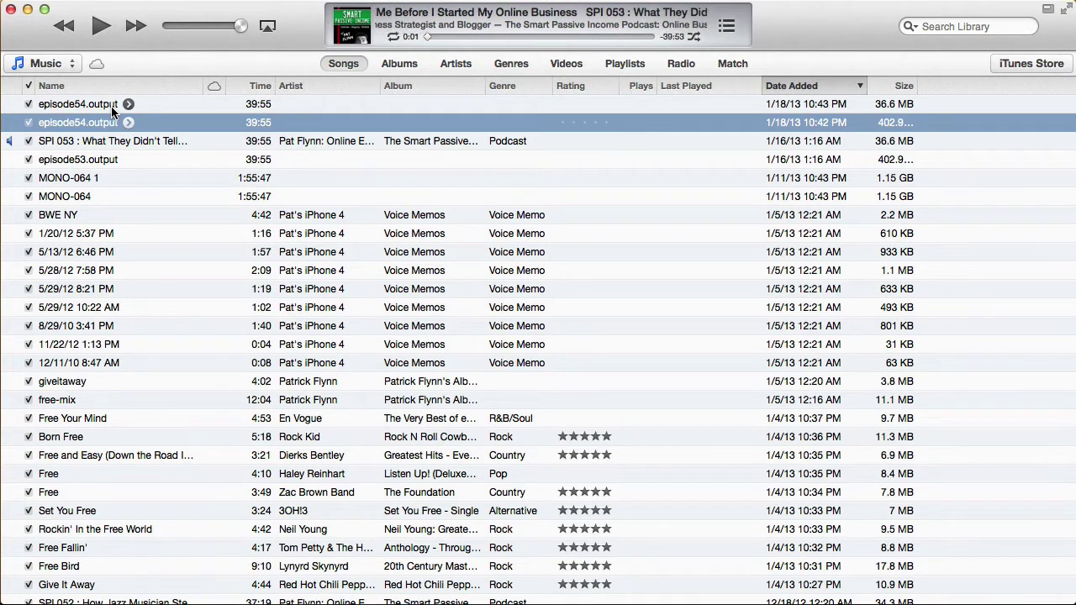
Step: Widen the Size column and select the 36.6 MB episode54.output MP3
left_click_drag(916, 85, 938, 87)
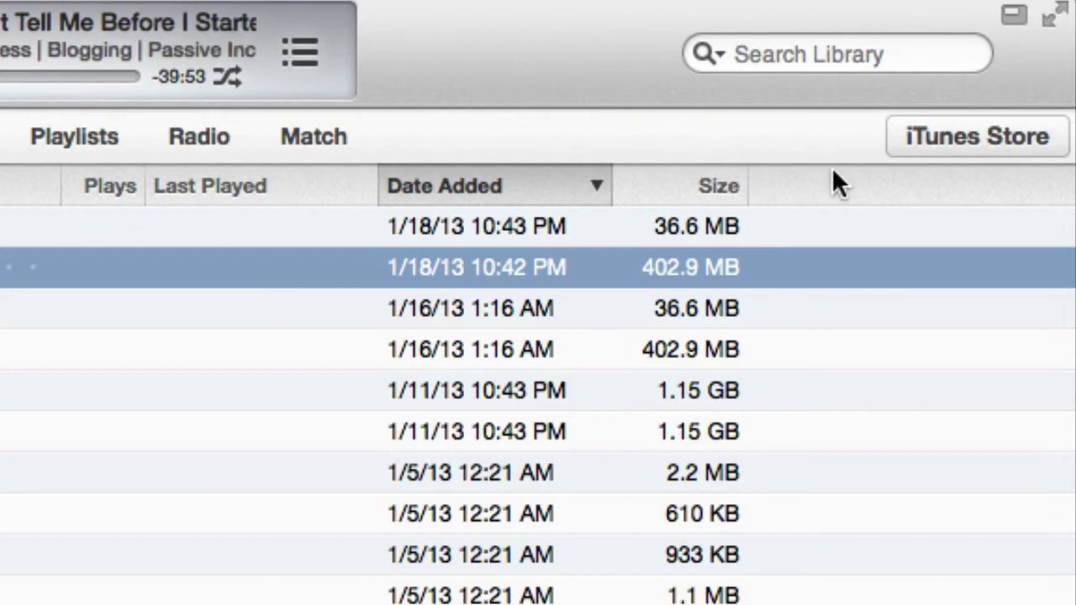
right_click(796, 182)
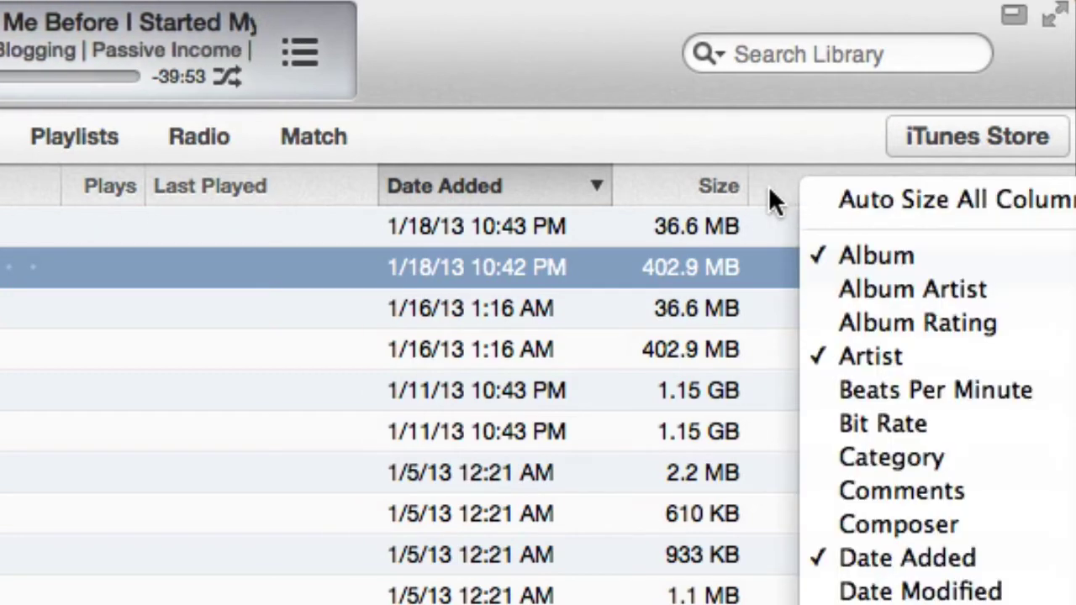
right_click(768, 185)
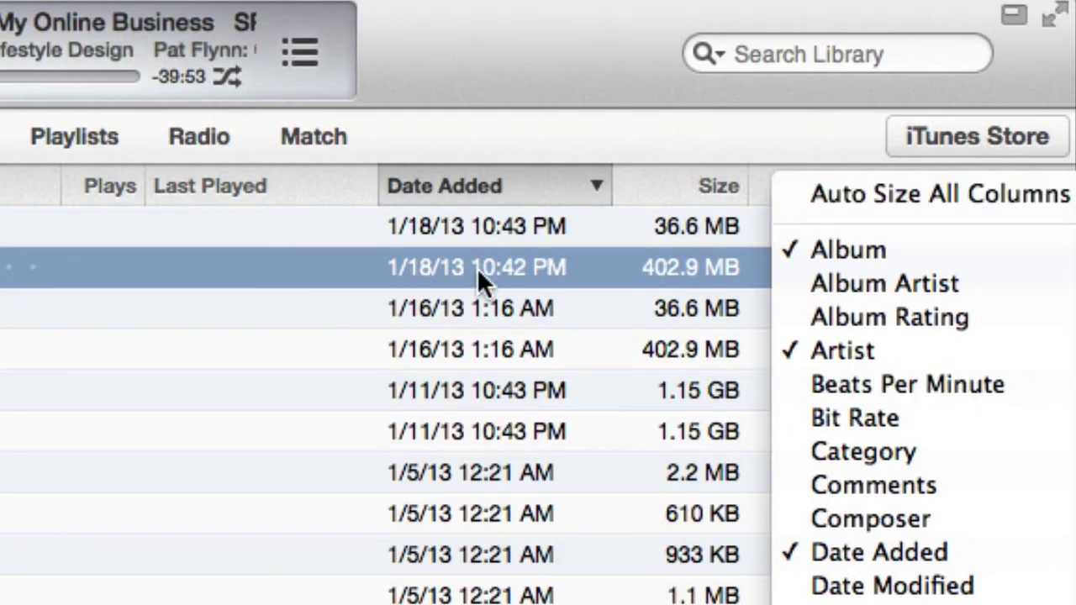
left_click(343, 233)
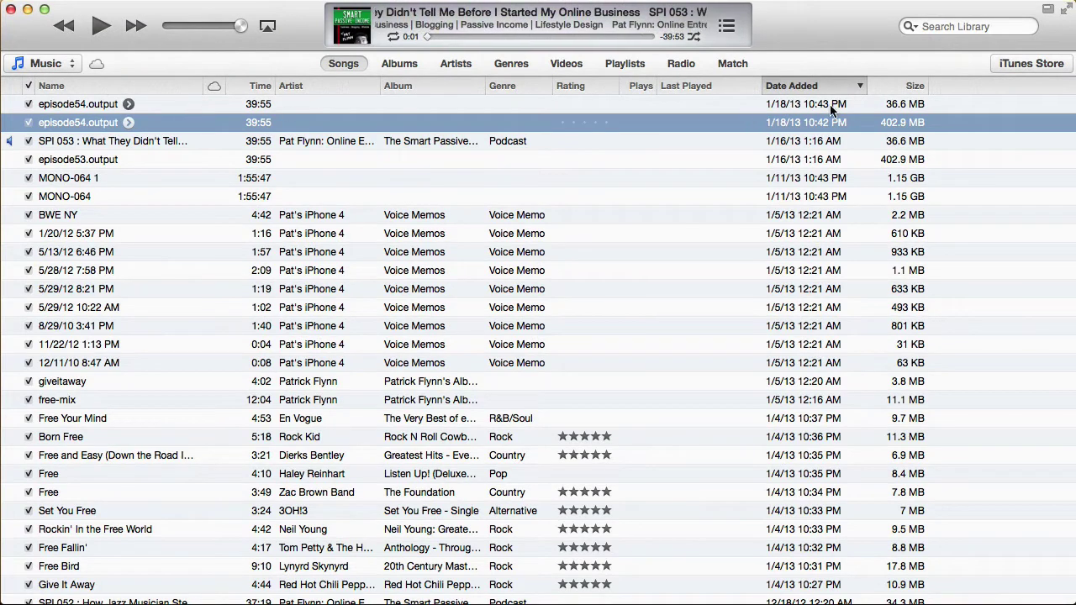
left_click(806, 106)
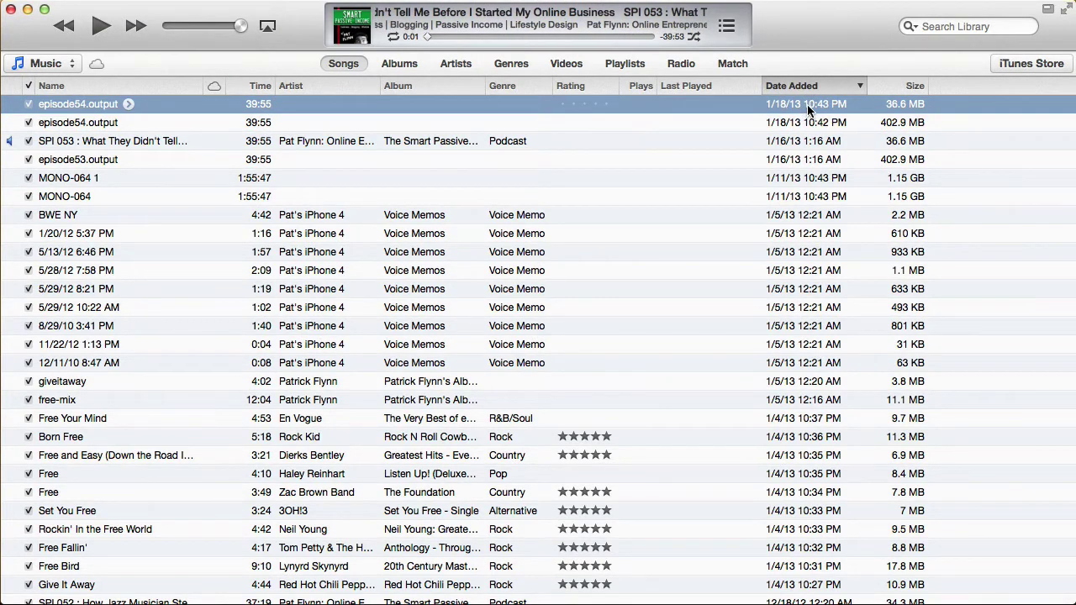
left_click(68, 64)
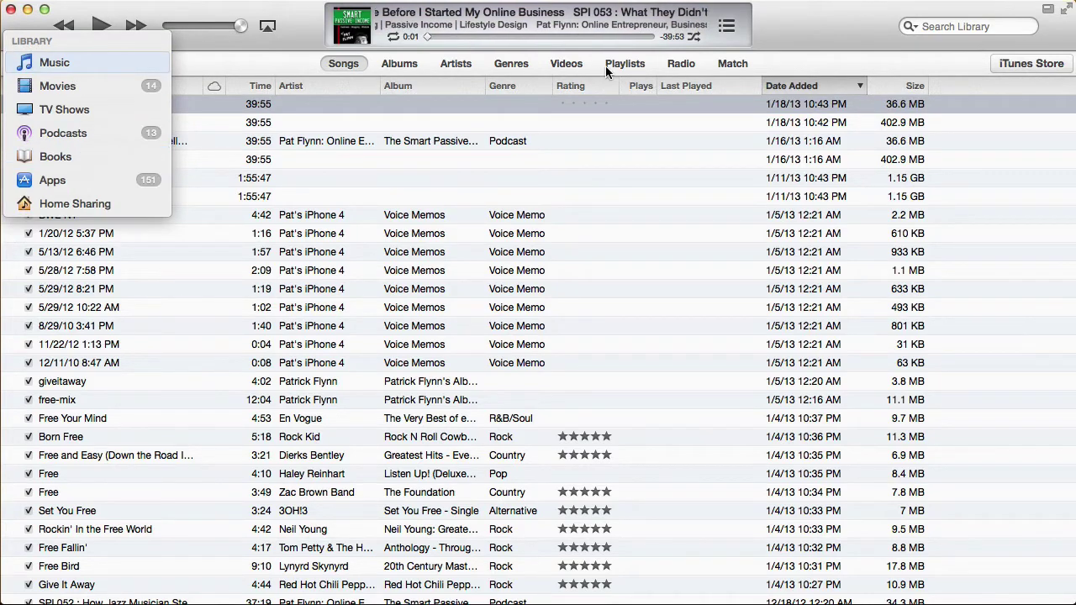
Step: Delete the original episode54.output from the SPI Podcast playlist, leaving 30 songs
left_click(629, 66)
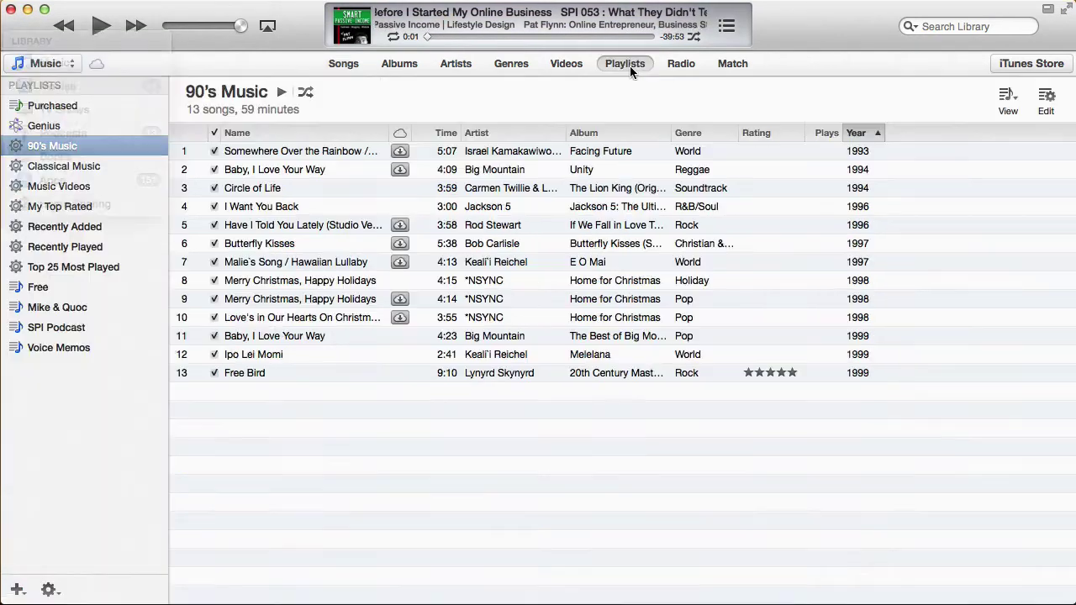
left_click(100, 329)
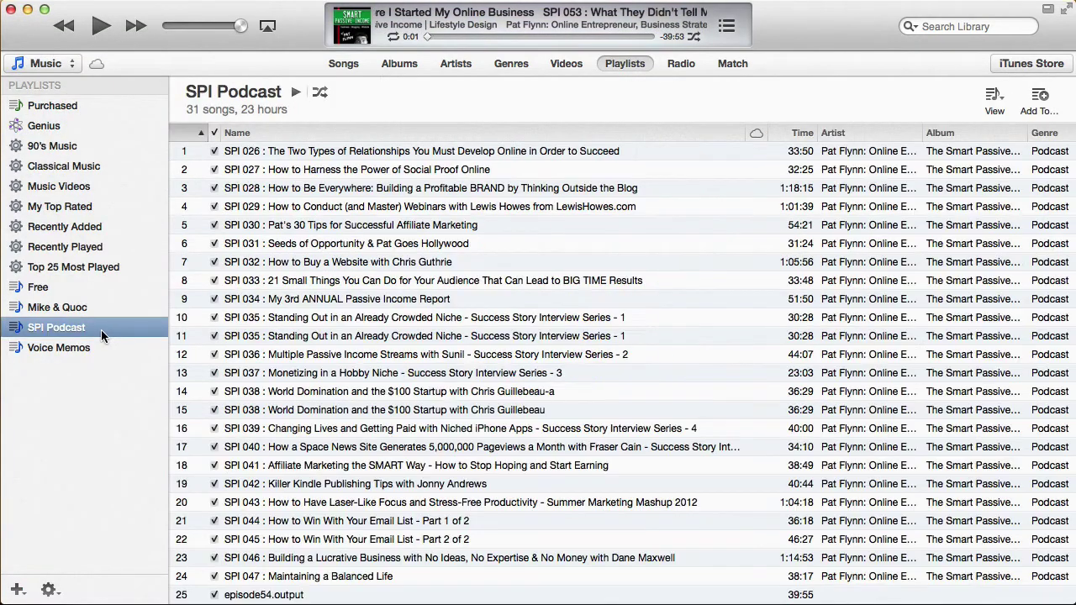
left_click(259, 595)
scroll(258, 595, "down", 2)
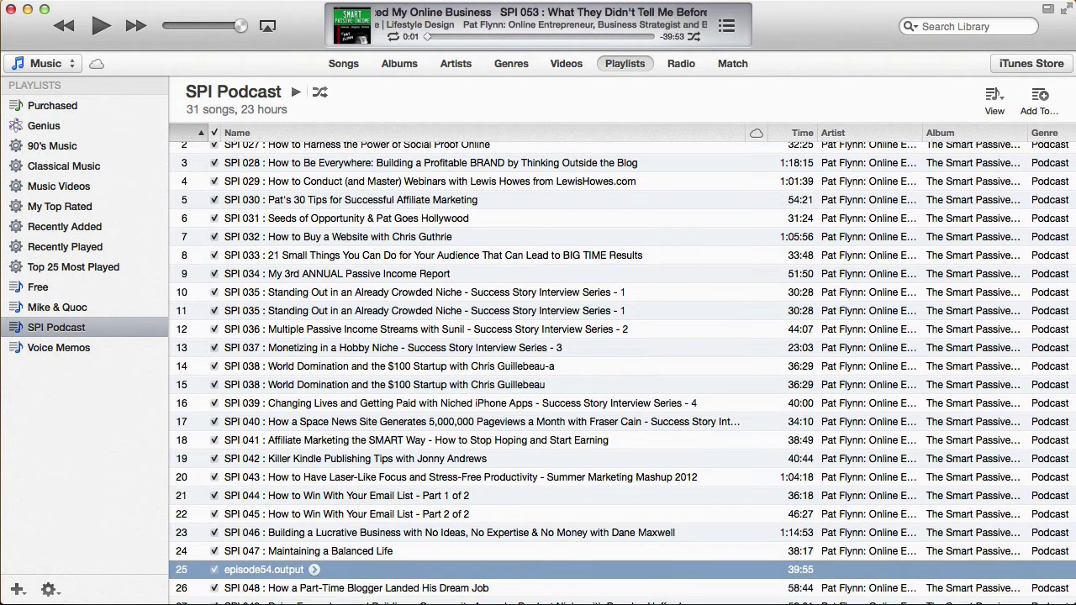
key("Delete")
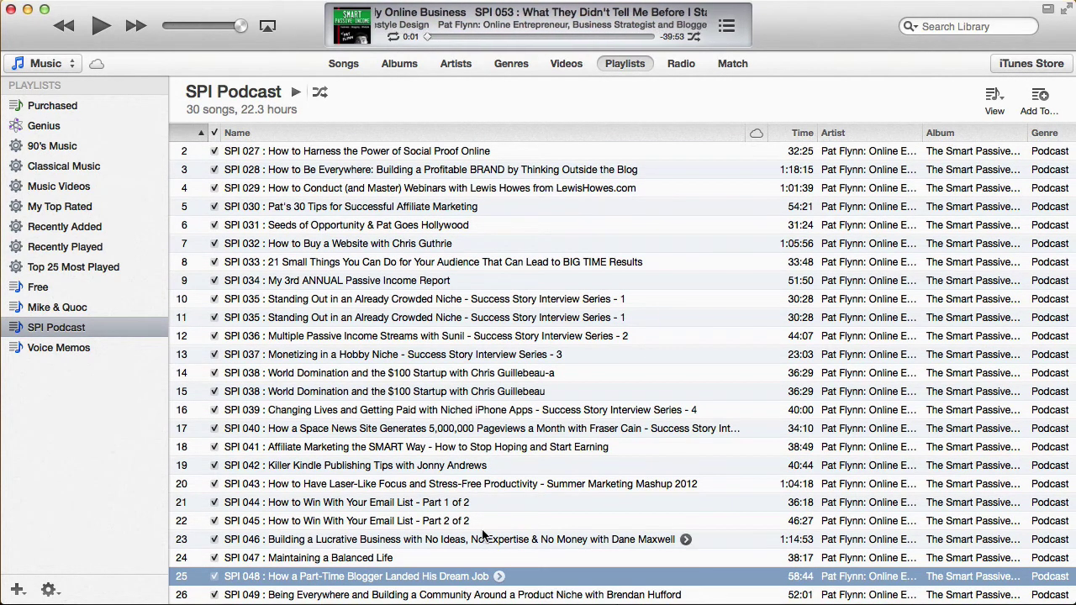
Step: Drag the 36.6 MB episode54.output from Songs onto the SPI Podcast playlist
scroll(378, 319, "up", 1)
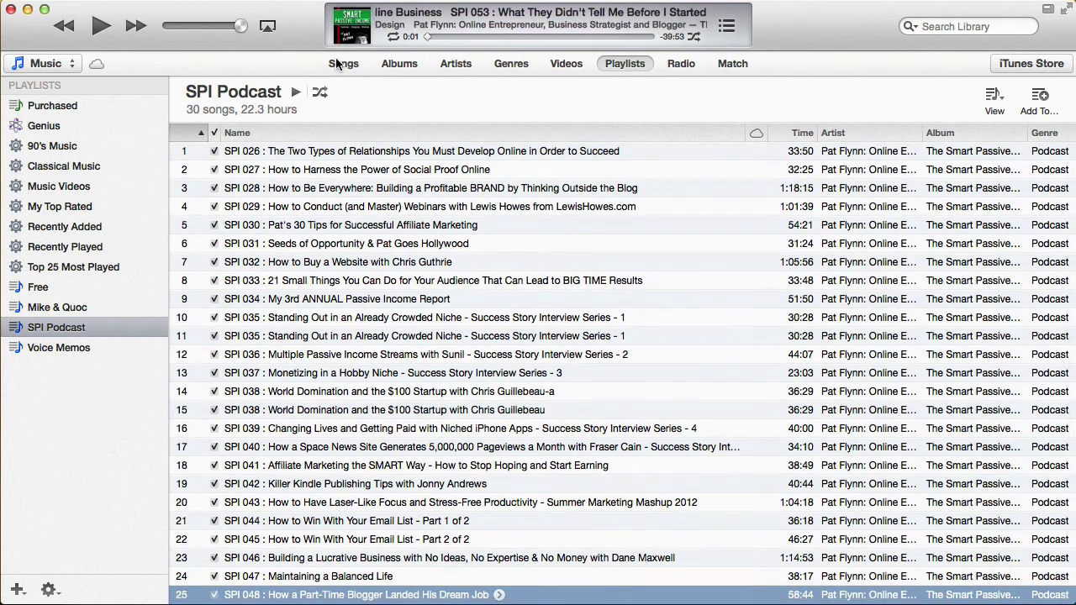
left_click(338, 64)
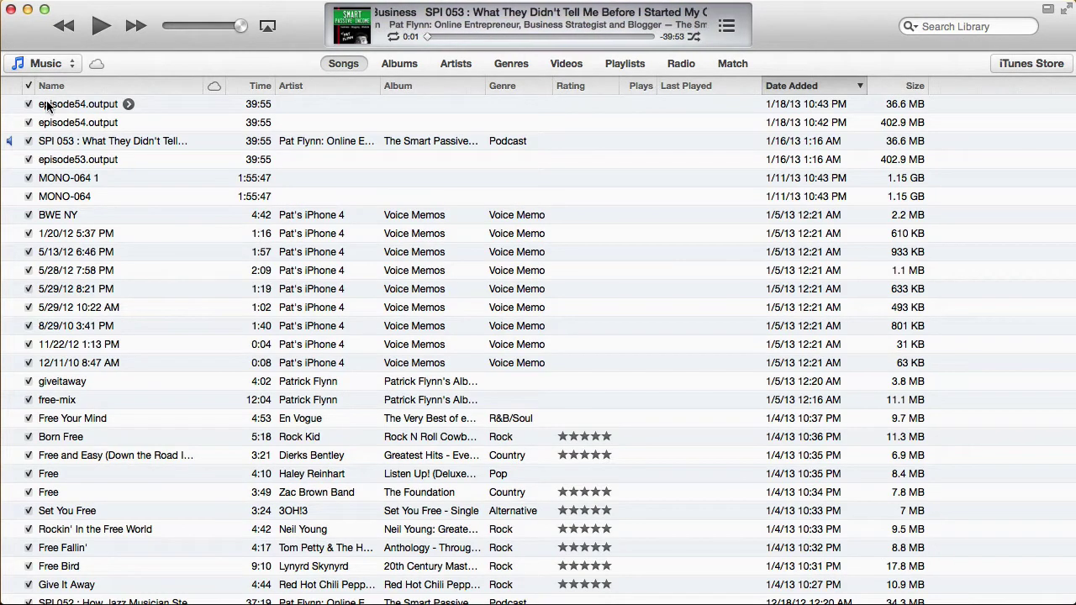
left_click_drag(46, 108, 896, 169)
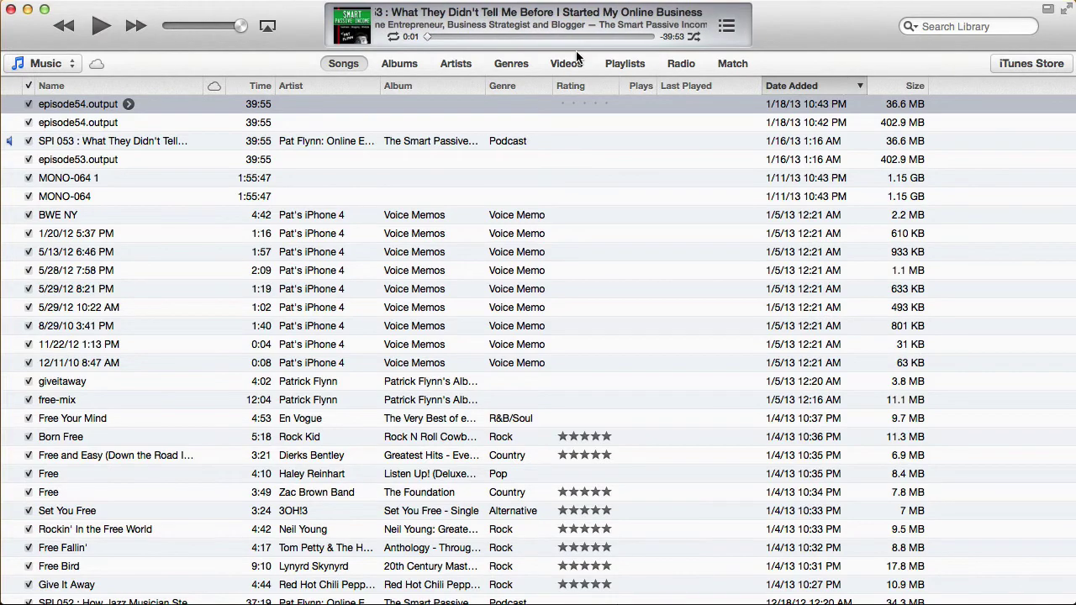
Step: Open the info dialog for the new episode54.output in SPI Podcast and check its size and format
left_click(623, 64)
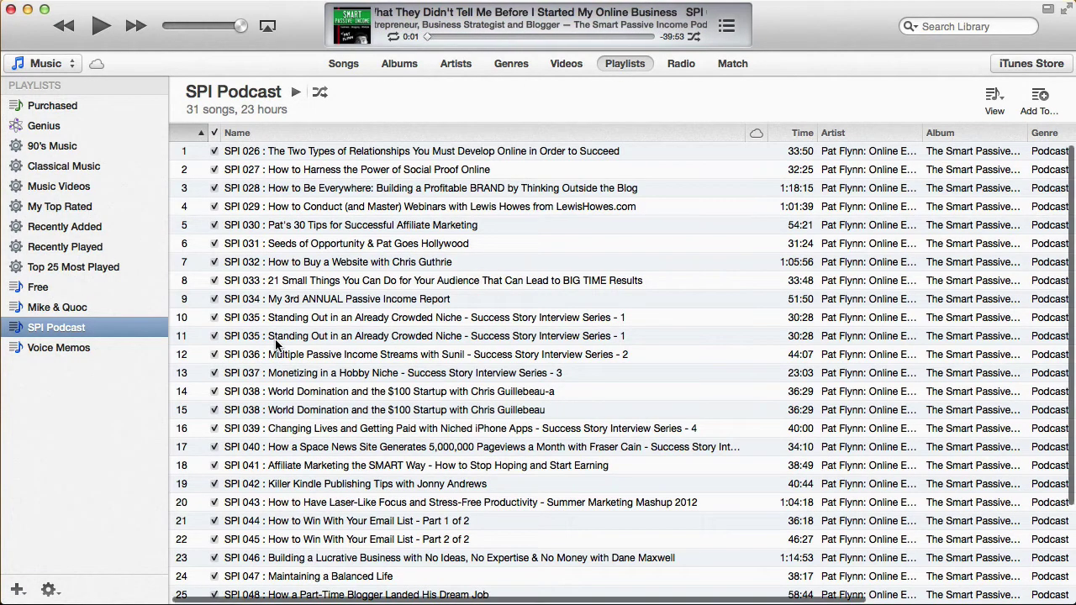
scroll(275, 344, "down", 3)
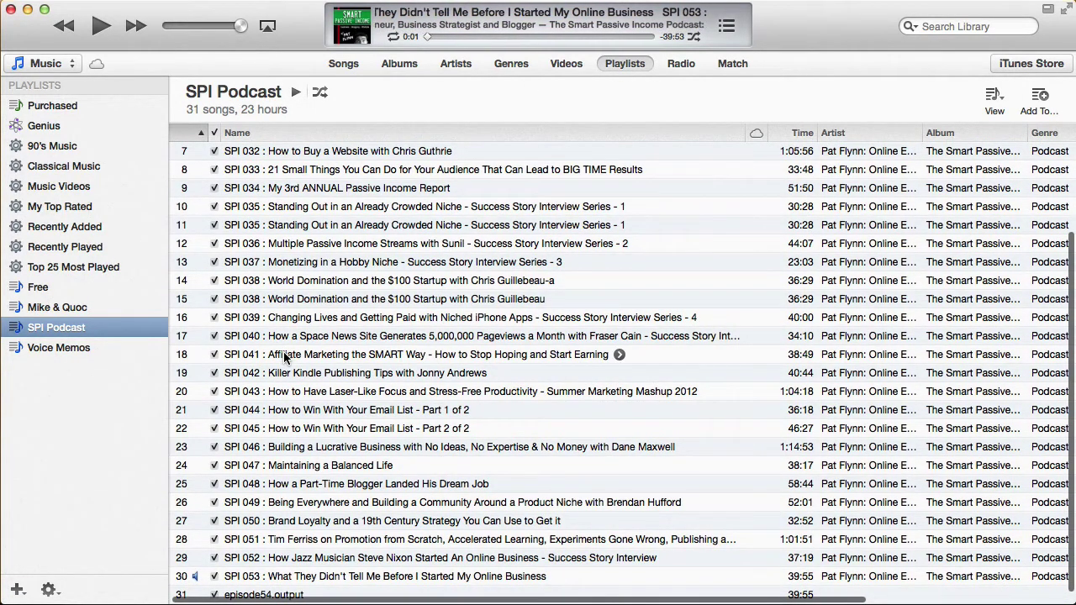
left_click(269, 595)
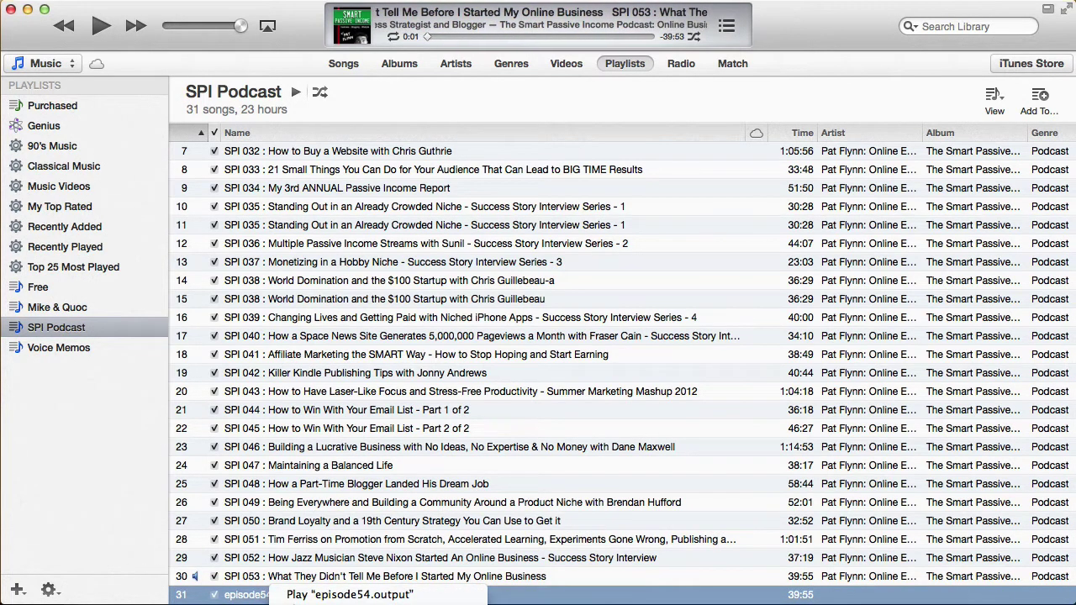
key("super+i")
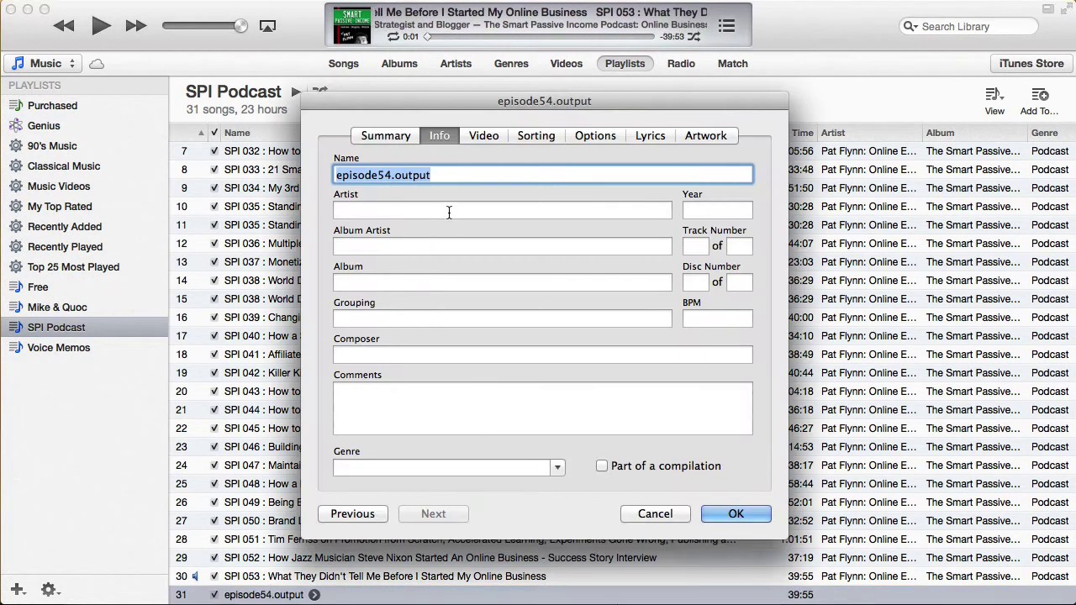
left_click(387, 135)
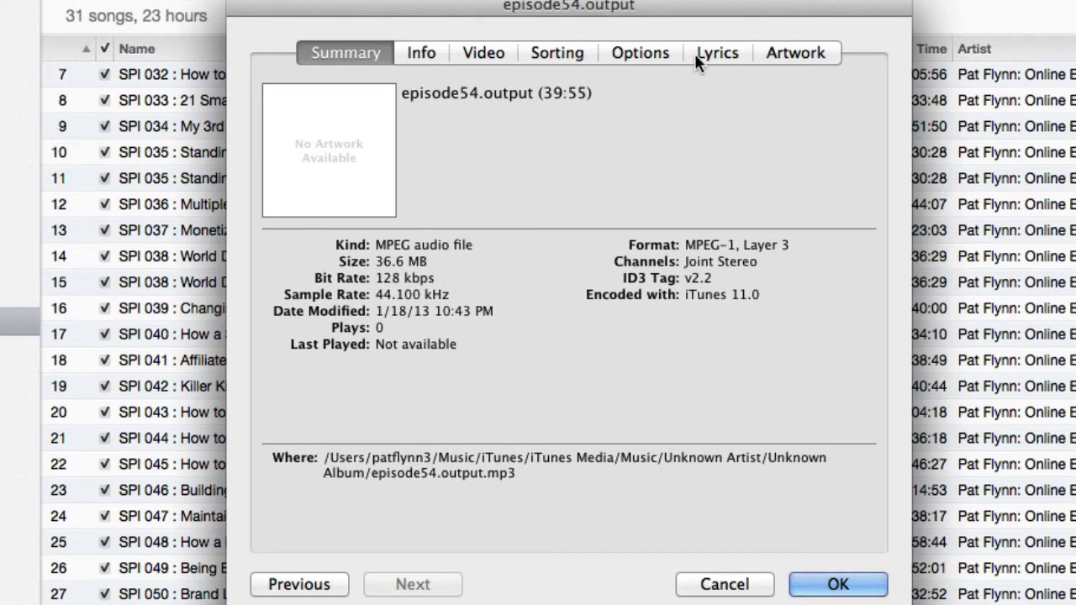
Step: Check the Artwork tab without adding cover art, then go back and select the Artist field
left_click(794, 56)
left_click(367, 428)
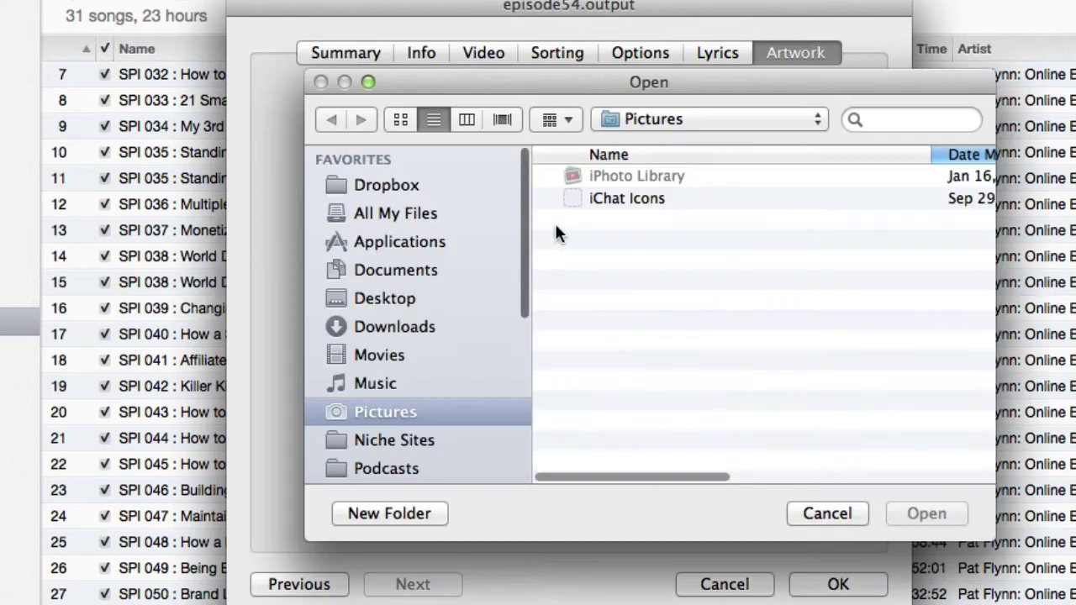
key("Escape")
left_click(416, 53)
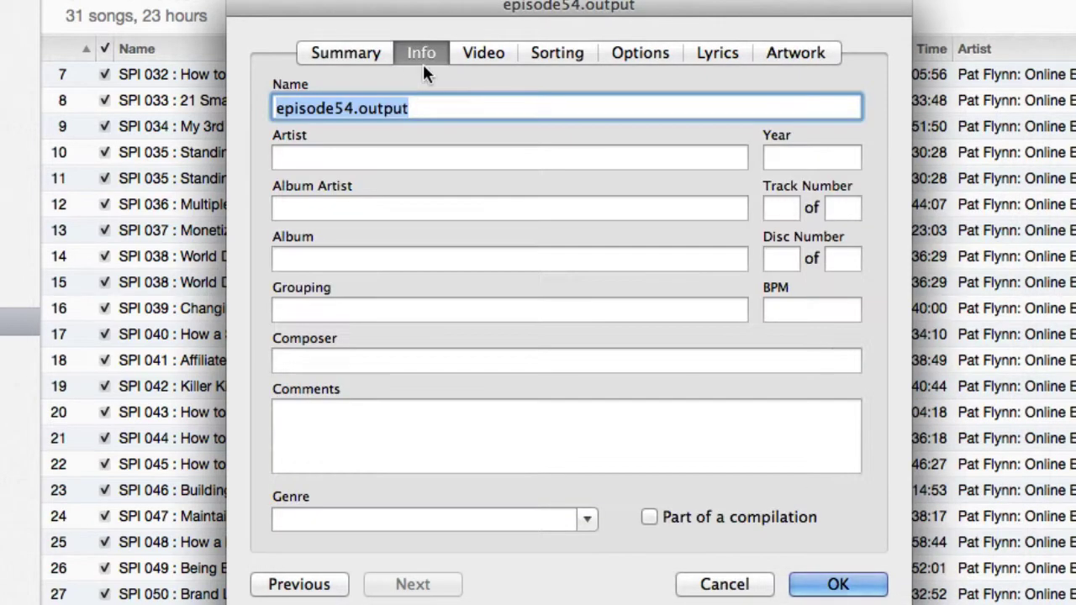
left_click(427, 104)
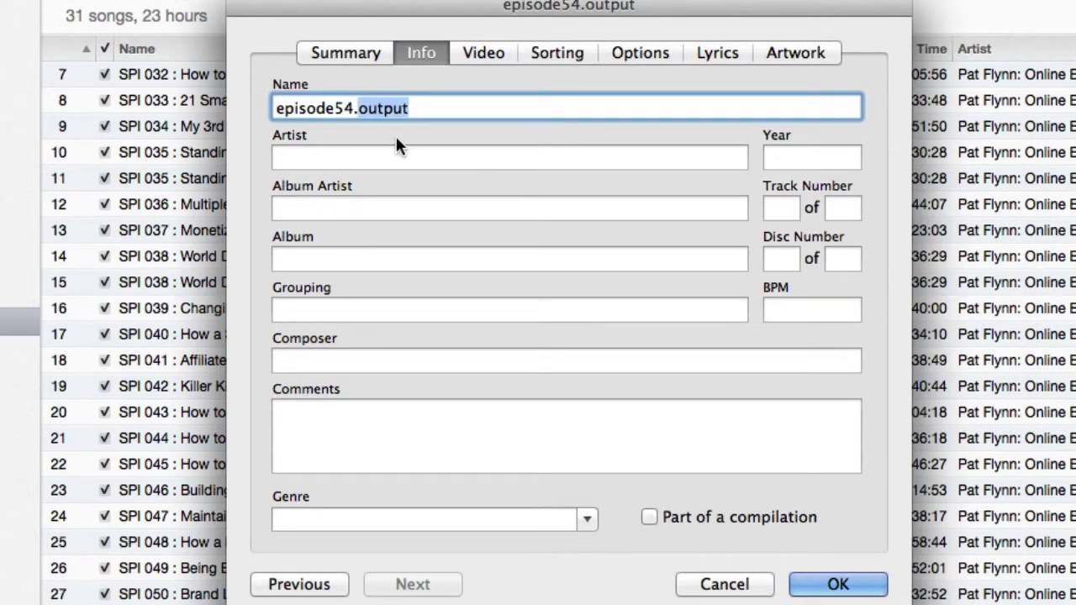
left_click(399, 160)
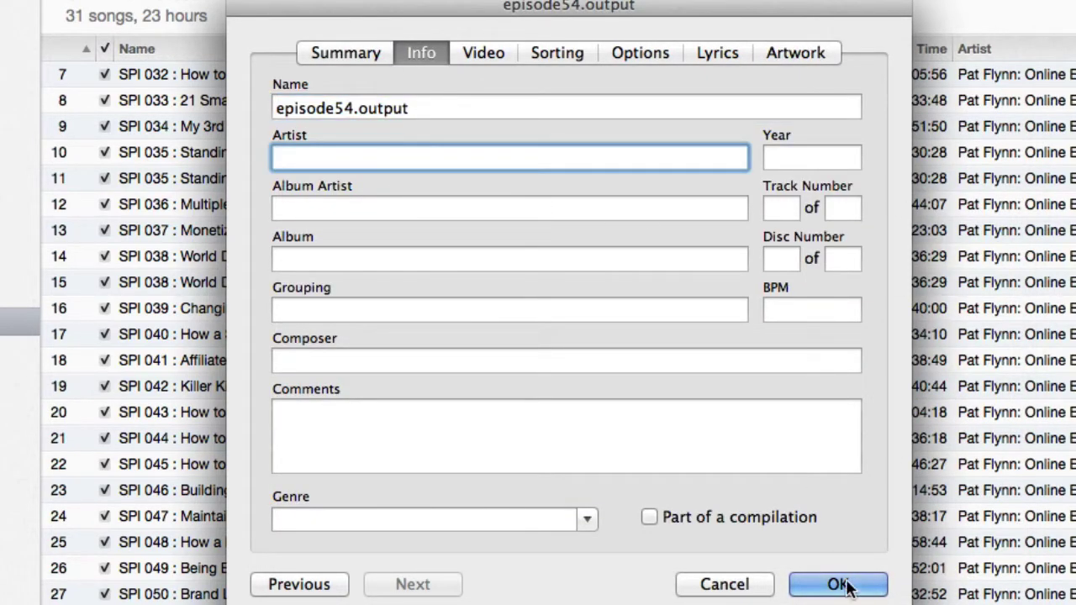